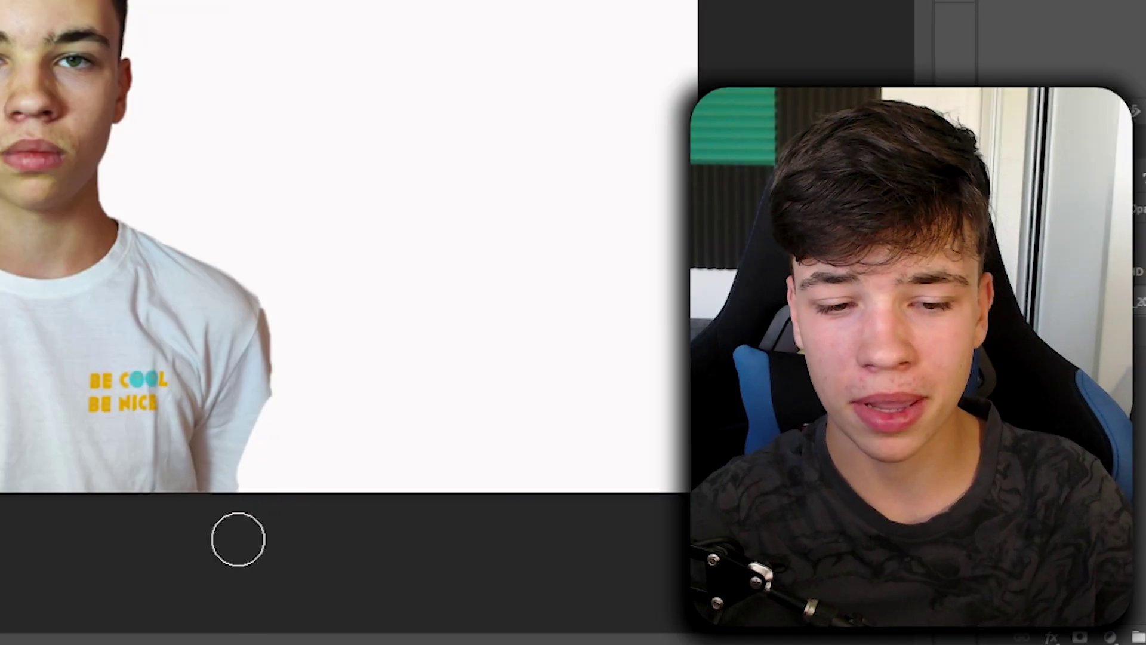
Fit the white shirt over the subject's neck, hiding the T-shirt's right edge
{"action": "left_click_drag", "start_coordinate": [236, 538], "coordinate": [248, 350]}
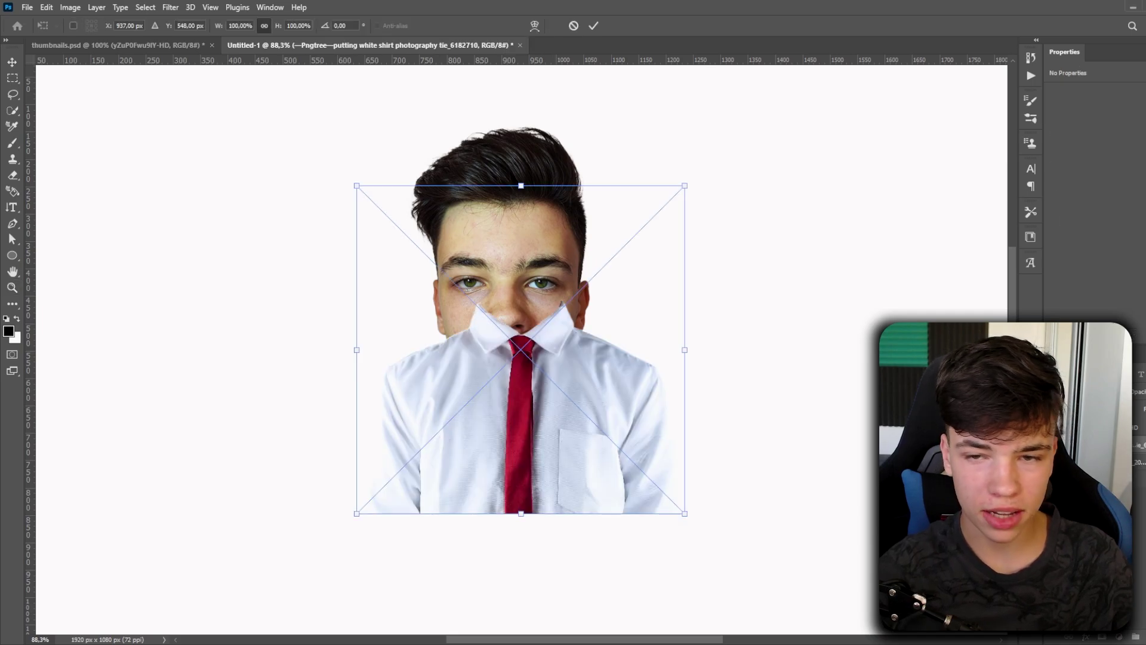
{"action": "scroll", "coordinate": [613, 351], "scroll_direction": "down", "scroll_amount": 5}
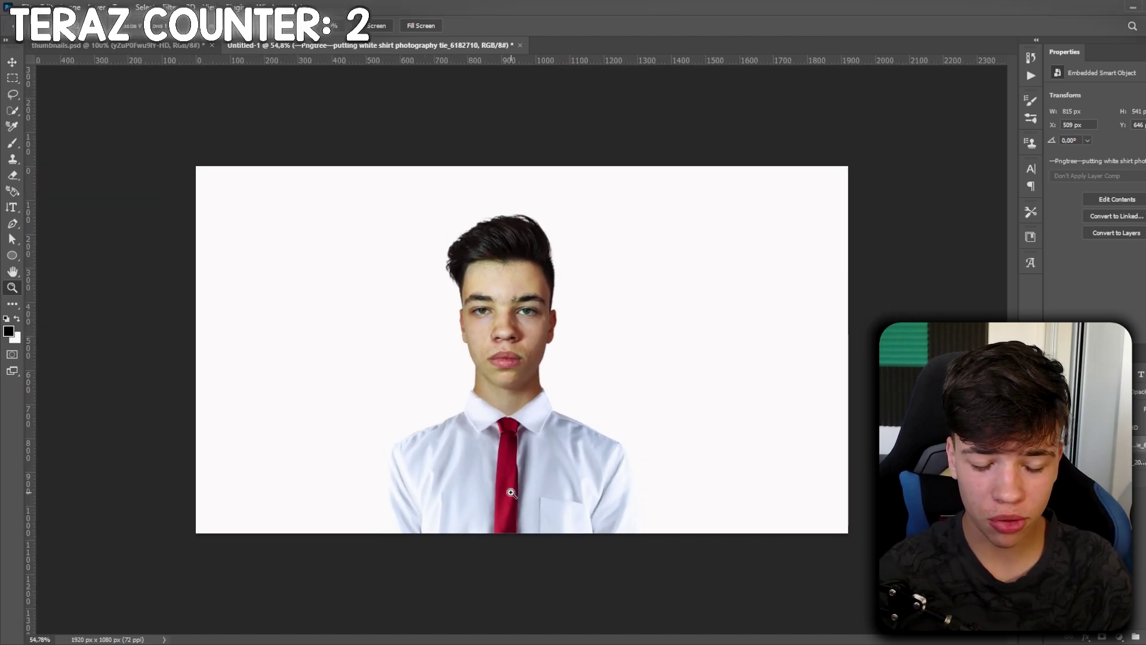
{"action": "left_click", "coordinate": [494, 498]}
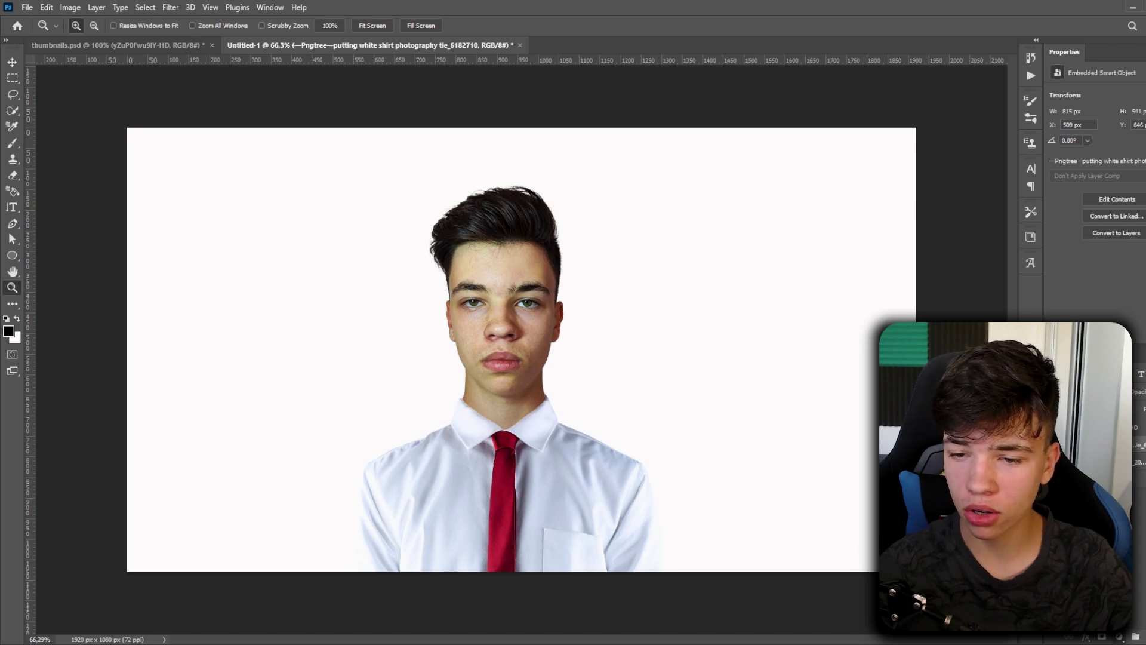
Darken the red tie to black with Hue/Saturation Lightness and paint its mask white
{"action": "left_click_drag", "start_coordinate": [1116, 192], "coordinate": [1053, 192]}
{"action": "key", "text": "ctrl+i"}
{"action": "key", "text": "b"}
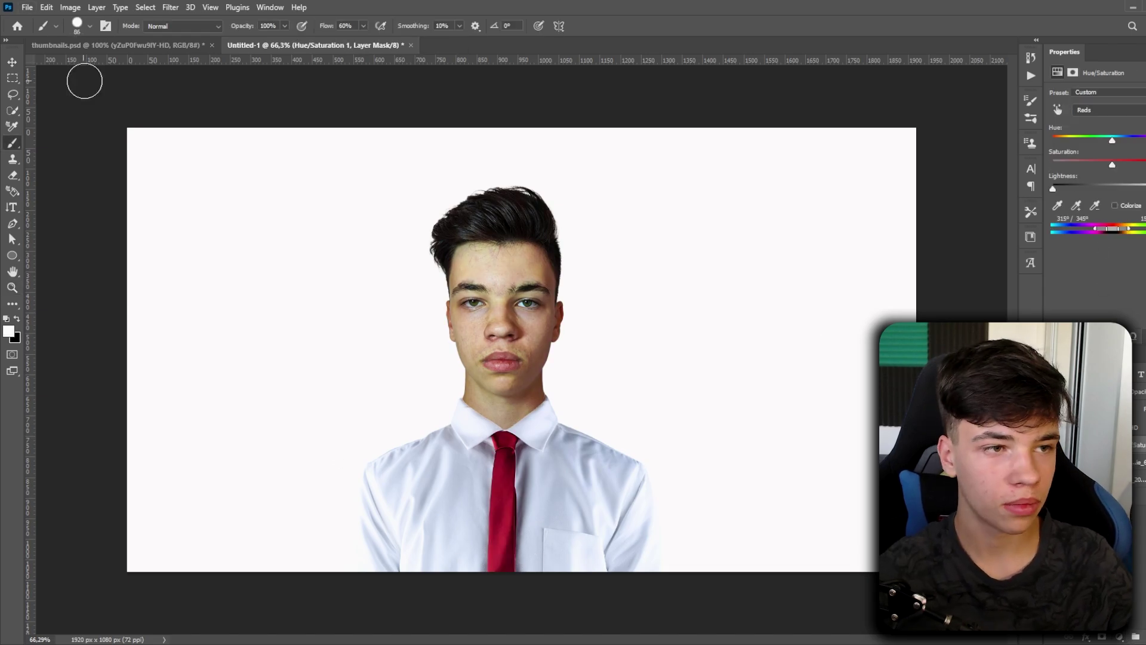
{"action": "scroll", "coordinate": [536, 378], "scroll_direction": "up", "scroll_amount": 5}
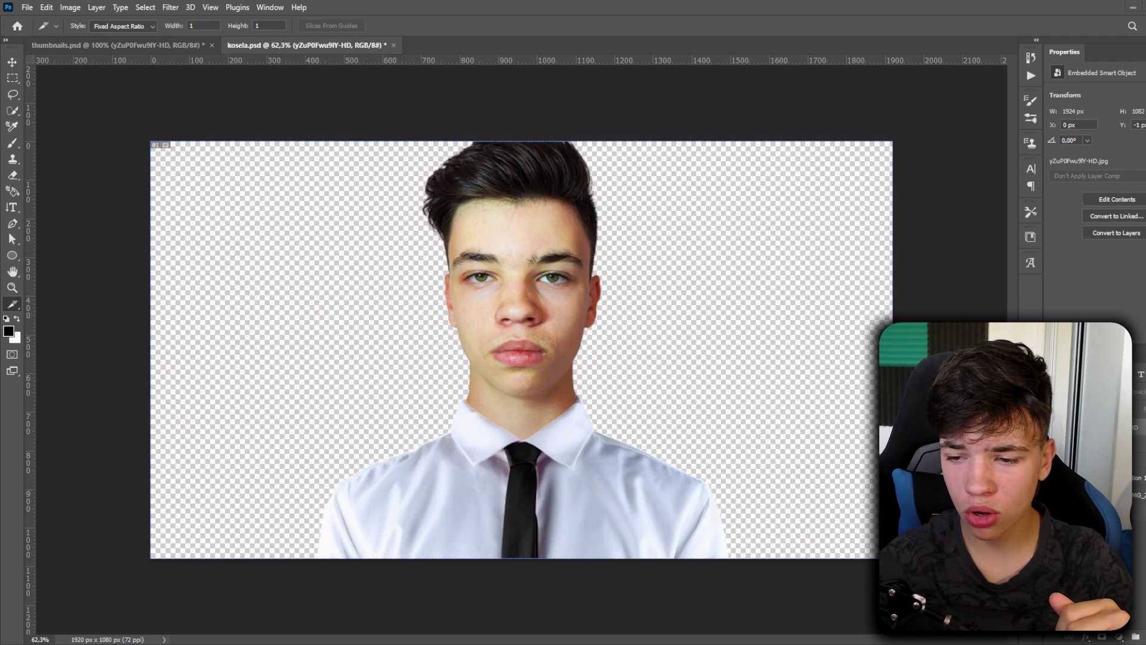
Place the mud splatter on the shirt's chest and rotate it upside down
{"action": "mouse_move", "coordinate": [615, 263]}
{"action": "left_mouse_down"}
{"action": "mouse_move", "coordinate": [691, 463]}
{"action": "mouse_move", "coordinate": [592, 564]}
{"action": "left_mouse_up"}
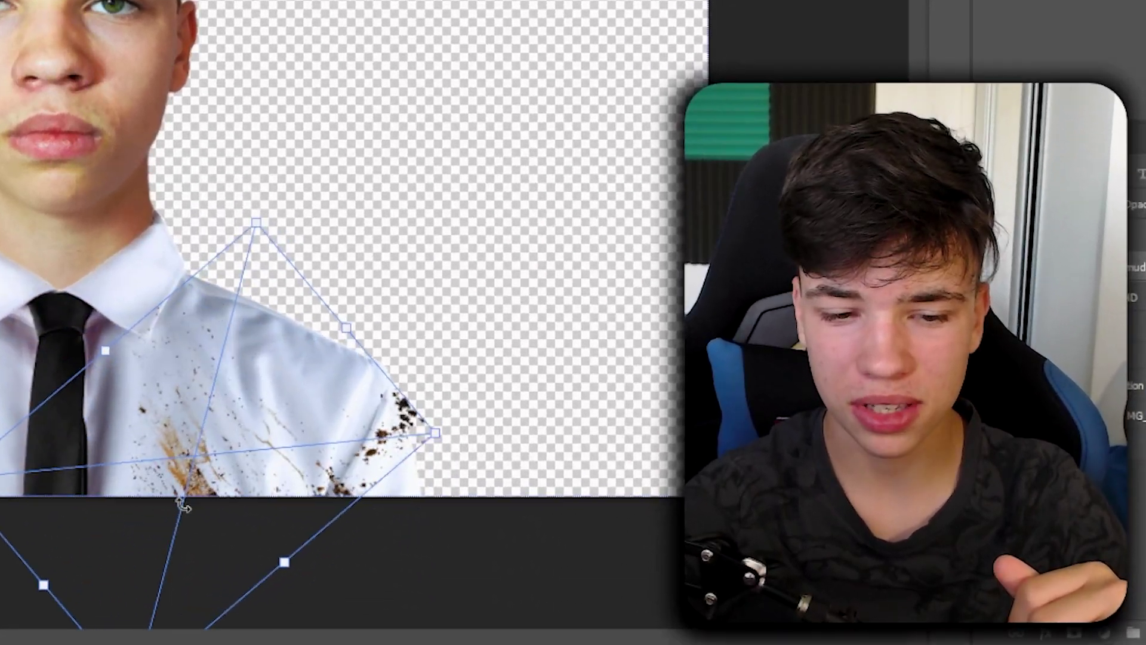
{"action": "left_click_drag", "start_coordinate": [183, 507], "coordinate": [207, 468]}
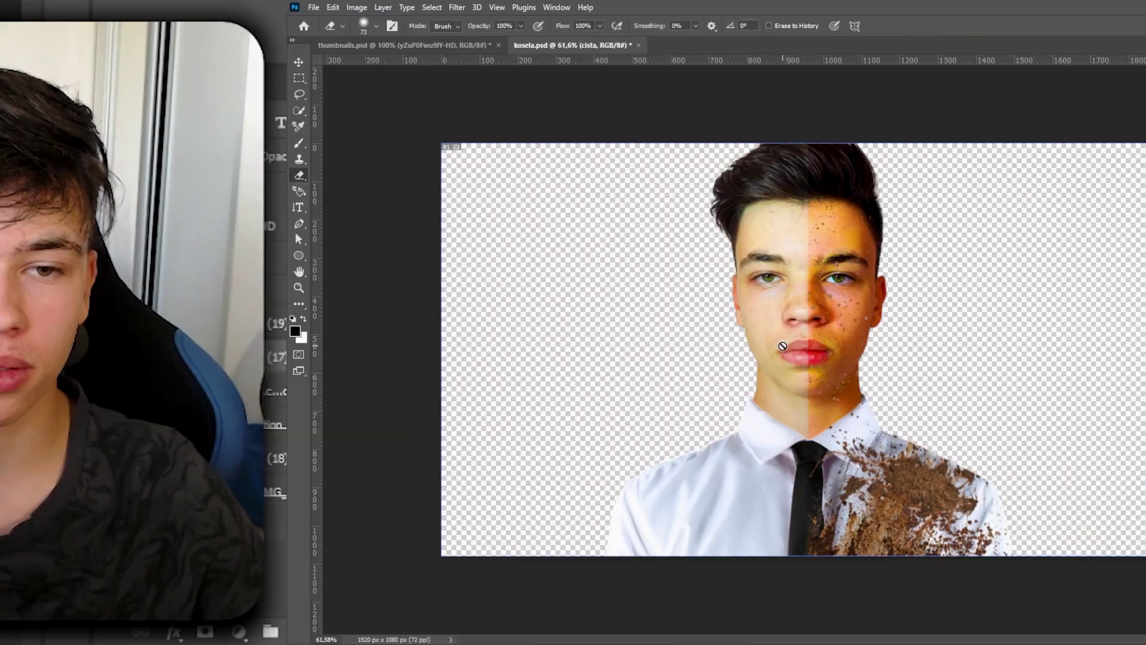
{"action": "scroll", "coordinate": [507, 379], "scroll_direction": "down", "scroll_amount": 2}
{"action": "scroll", "coordinate": [514, 376], "scroll_direction": "down", "scroll_amount": 1}
{"action": "scroll", "coordinate": [519, 372], "scroll_direction": "down", "scroll_amount": 1}
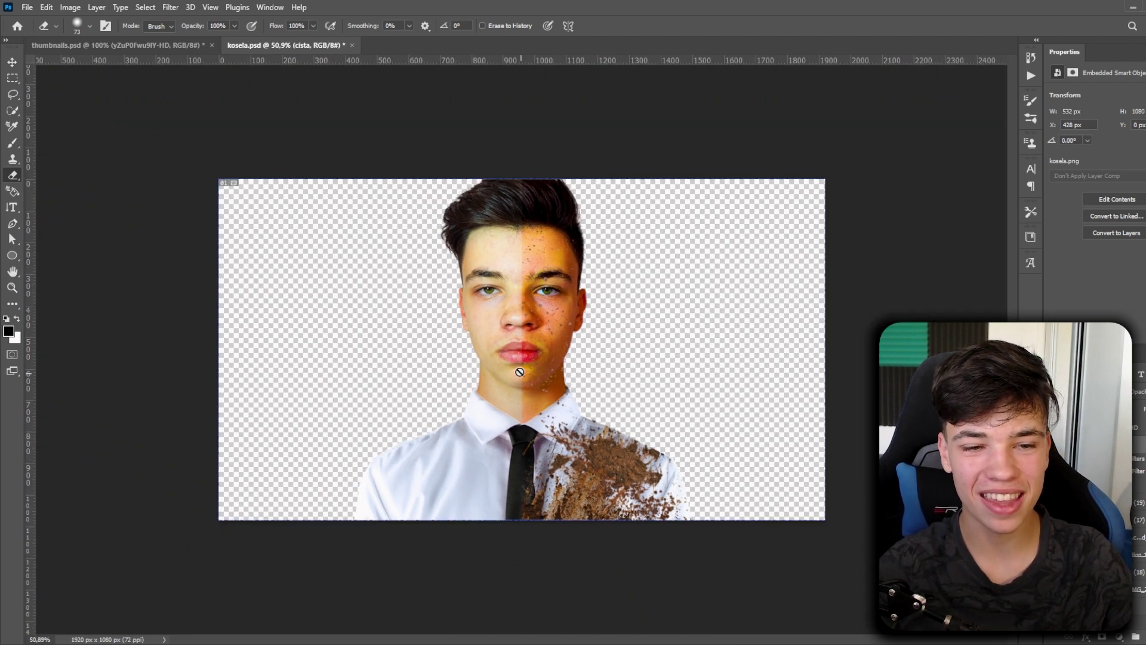
{"action": "scroll", "coordinate": [448, 274], "scroll_direction": "up", "scroll_amount": 1}
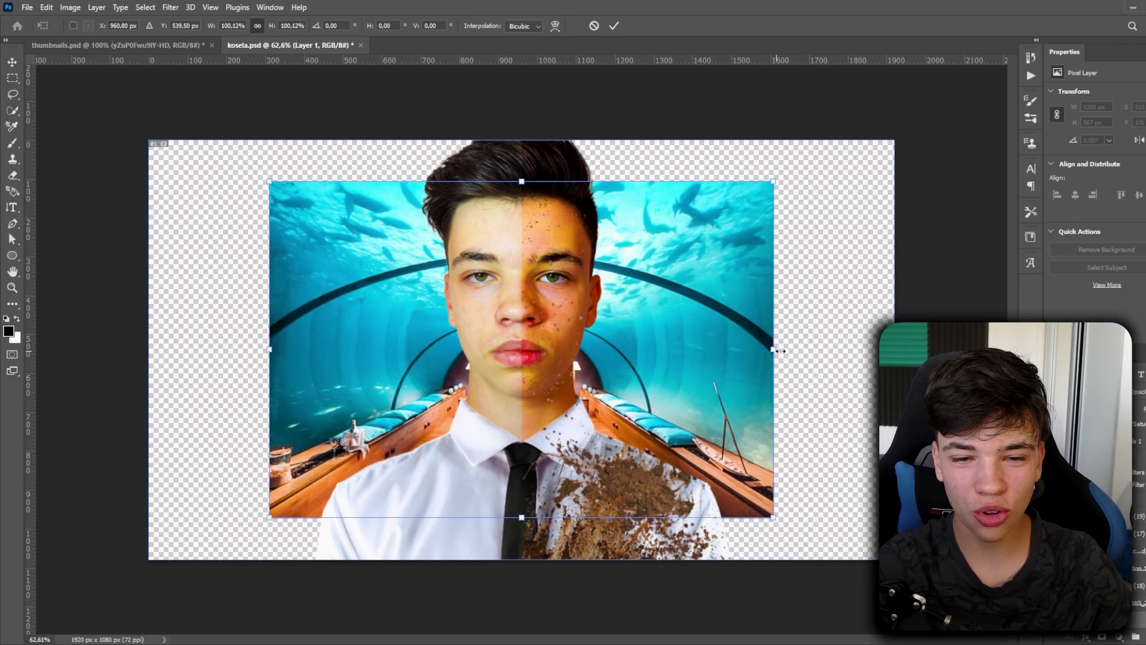
Scale the underwater bedroom across the left side and the beach-and-pier image across the right
{"action": "left_click_drag", "start_coordinate": [780, 352], "coordinate": [991, 351]}
{"action": "left_click_drag", "start_coordinate": [720, 349], "coordinate": [378, 331]}
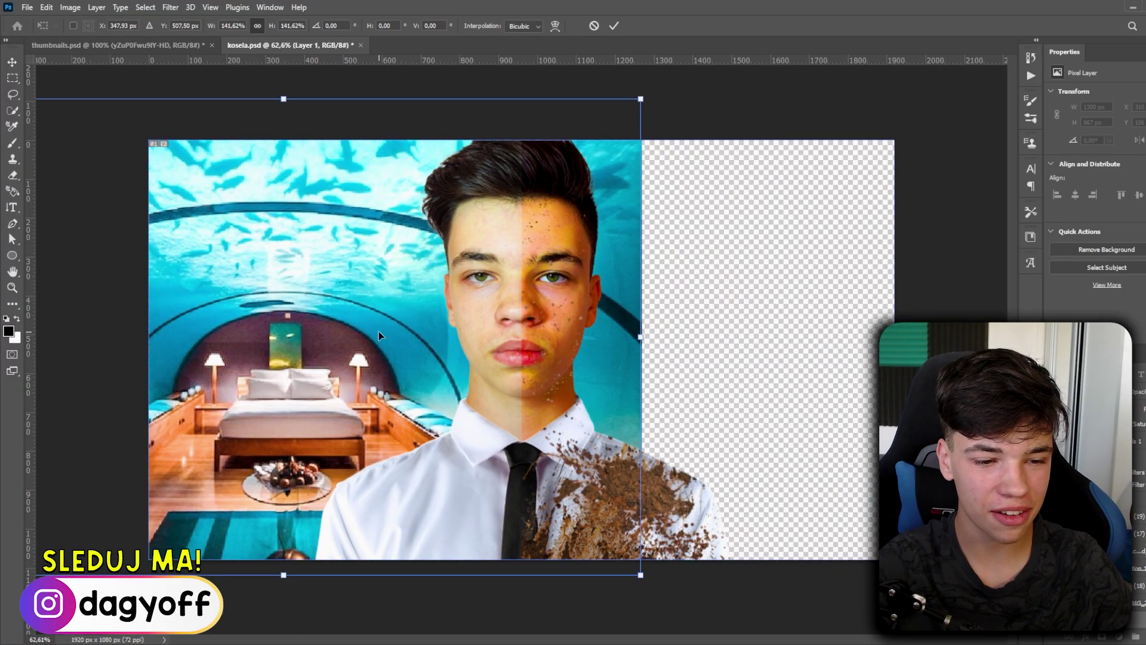
{"action": "key", "text": "Return"}
{"action": "scroll", "coordinate": [492, 334], "scroll_direction": "down", "scroll_amount": 2}
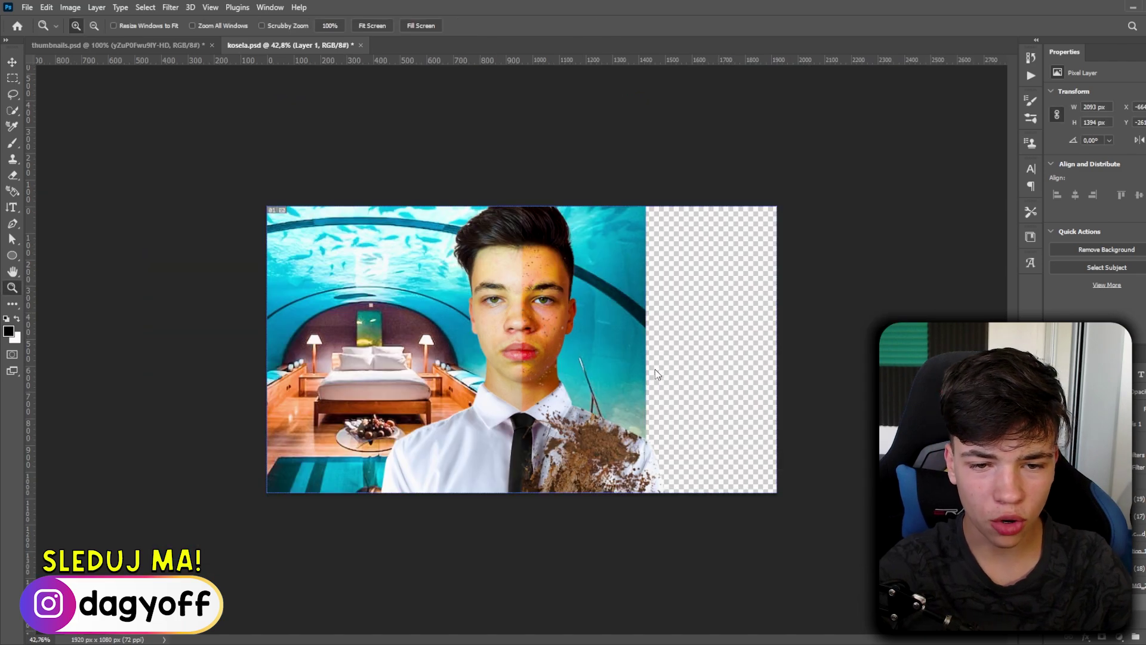
{"action": "key", "text": "ctrl+v"}
{"action": "mouse_move", "coordinate": [663, 349]}
{"action": "left_mouse_down"}
{"action": "mouse_move", "coordinate": [901, 349]}
{"action": "mouse_move", "coordinate": [970, 280]}
{"action": "left_mouse_up"}
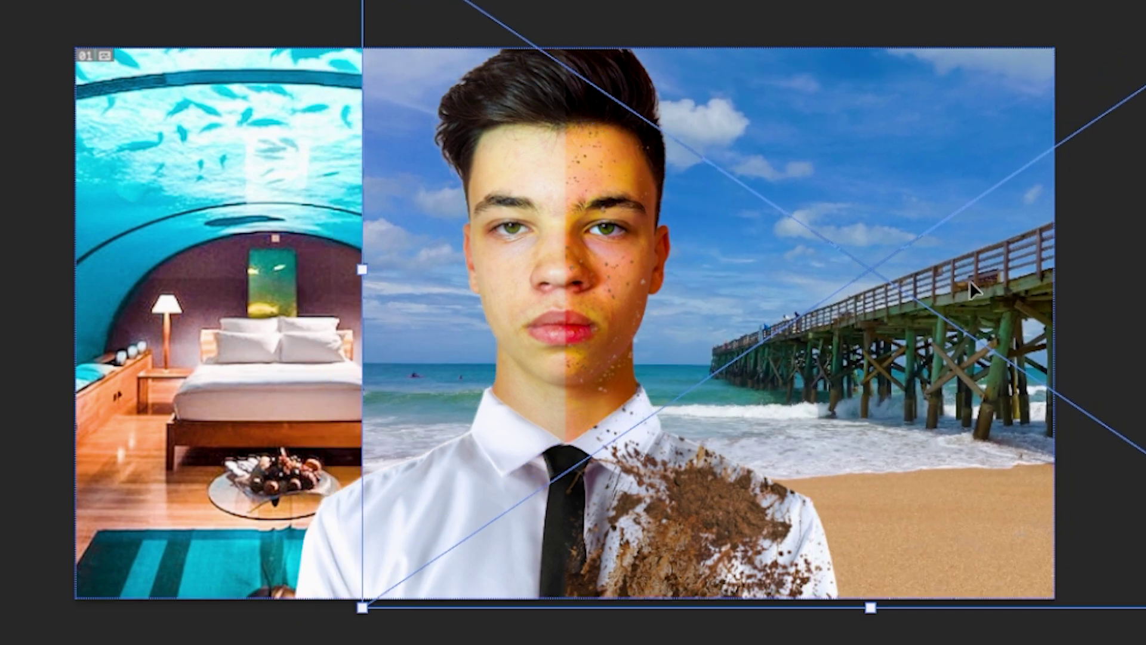
{"action": "key", "text": "Return"}
Paste the red portable toilet, shrink it and set it on the sand right of the subject
{"action": "key", "text": "ctrl+v"}
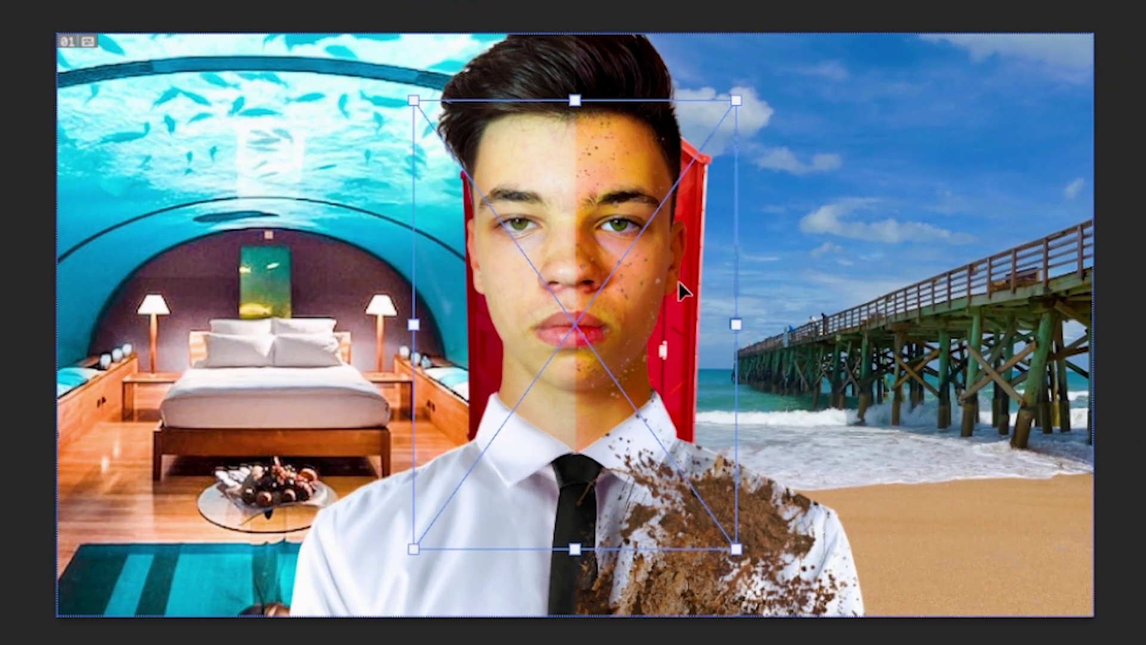
{"action": "mouse_move", "coordinate": [679, 282]}
{"action": "left_mouse_down"}
{"action": "mouse_move", "coordinate": [995, 269]}
{"action": "mouse_move", "coordinate": [1013, 296]}
{"action": "left_mouse_up"}
{"action": "left_click_drag", "start_coordinate": [911, 123], "coordinate": [902, 216]}
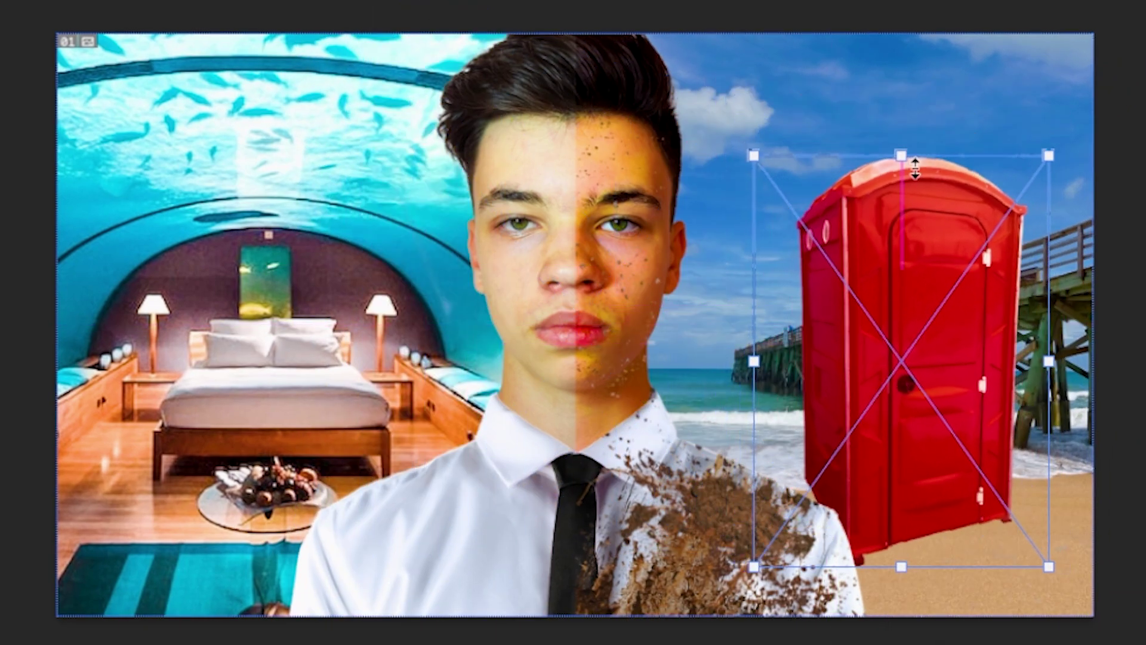
{"action": "left_click_drag", "start_coordinate": [927, 305], "coordinate": [949, 305]}
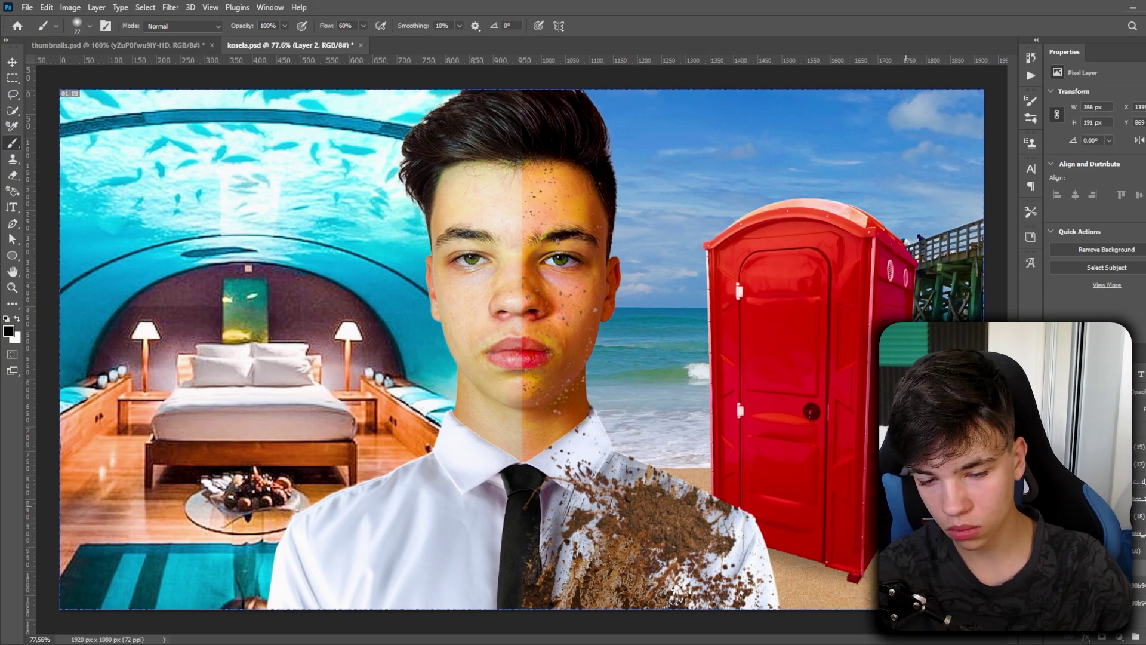
{"action": "key", "text": "e"}
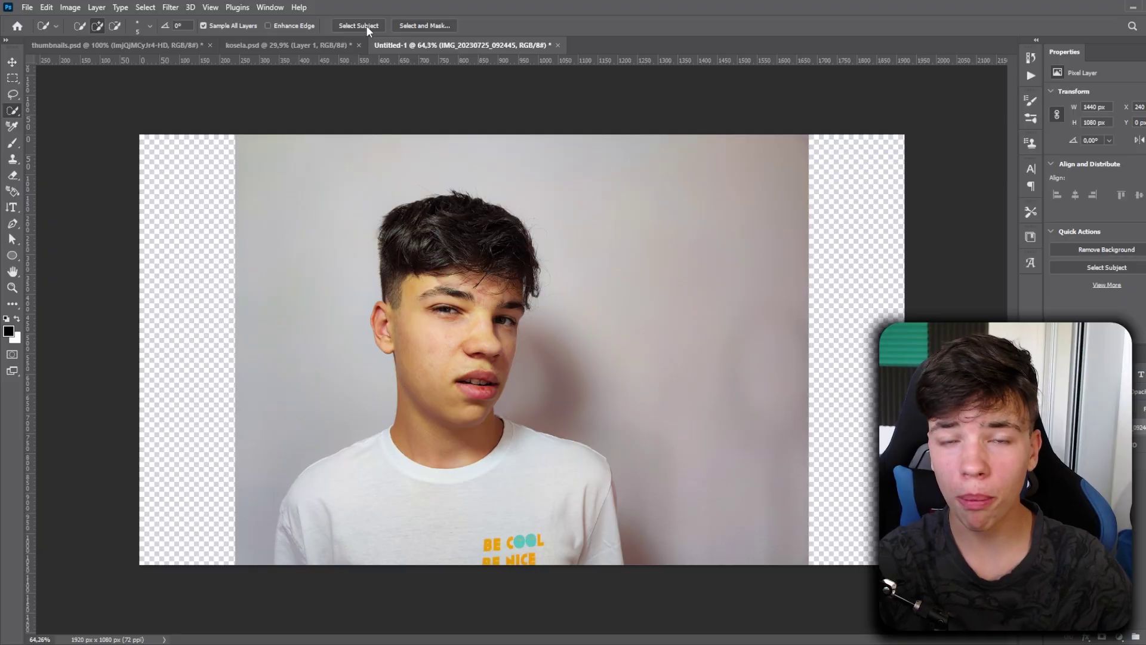
Select the subject and mask out the grey wall background
{"action": "left_click", "coordinate": [367, 25]}
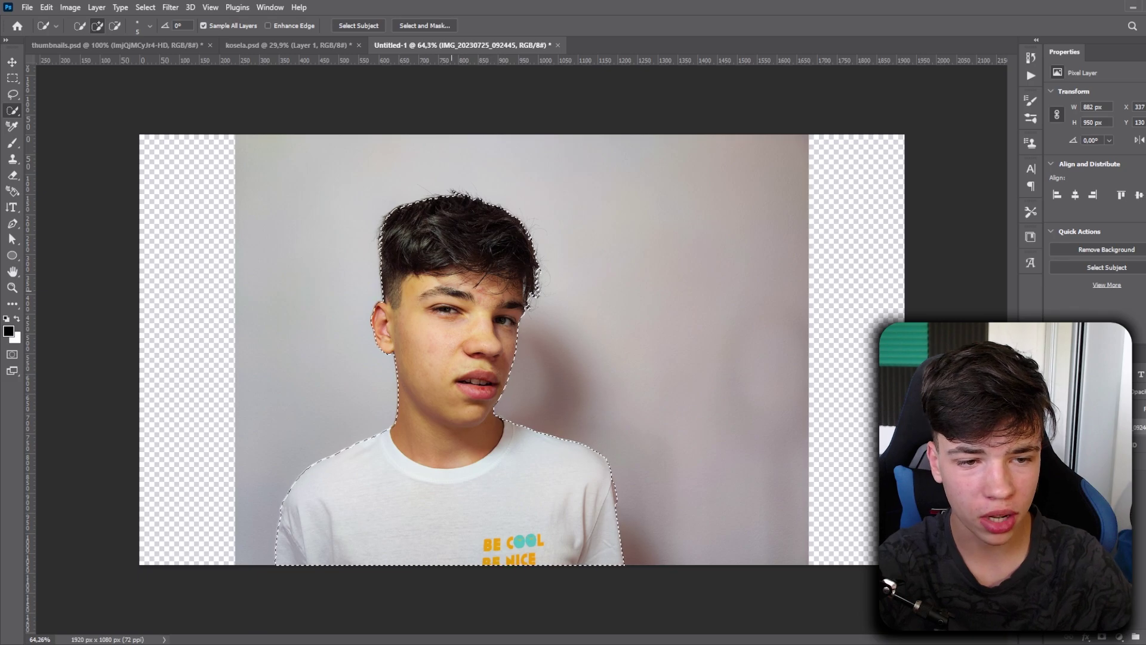
{"action": "left_click_drag", "start_coordinate": [628, 504], "coordinate": [606, 493]}
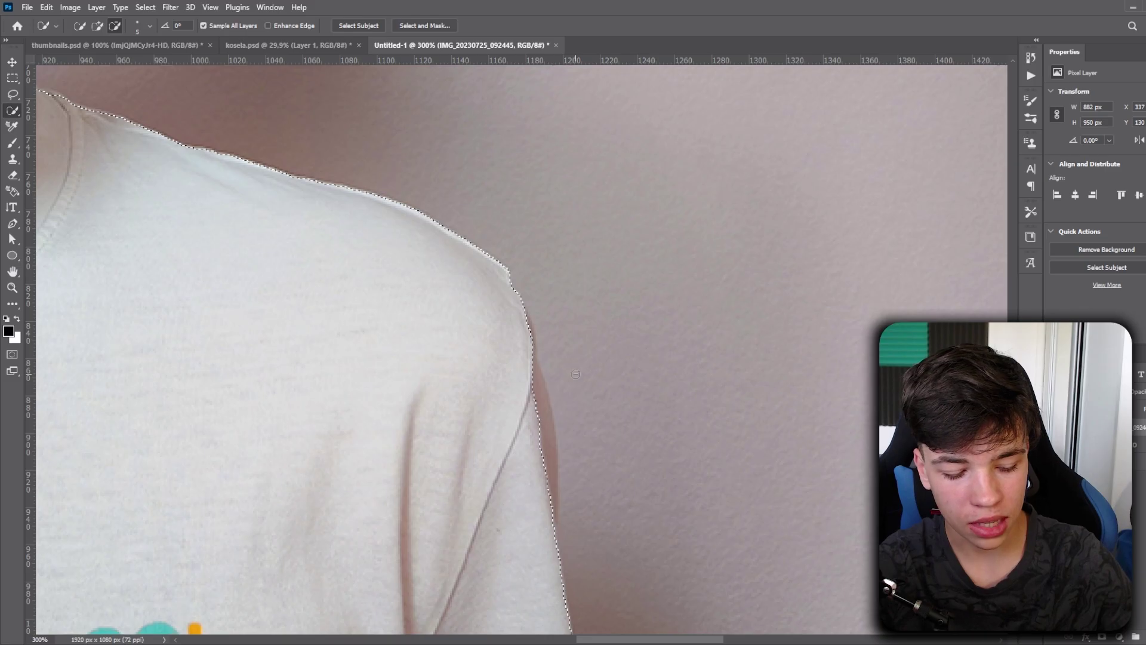
{"action": "left_click", "coordinate": [576, 375], "text": "alt"}
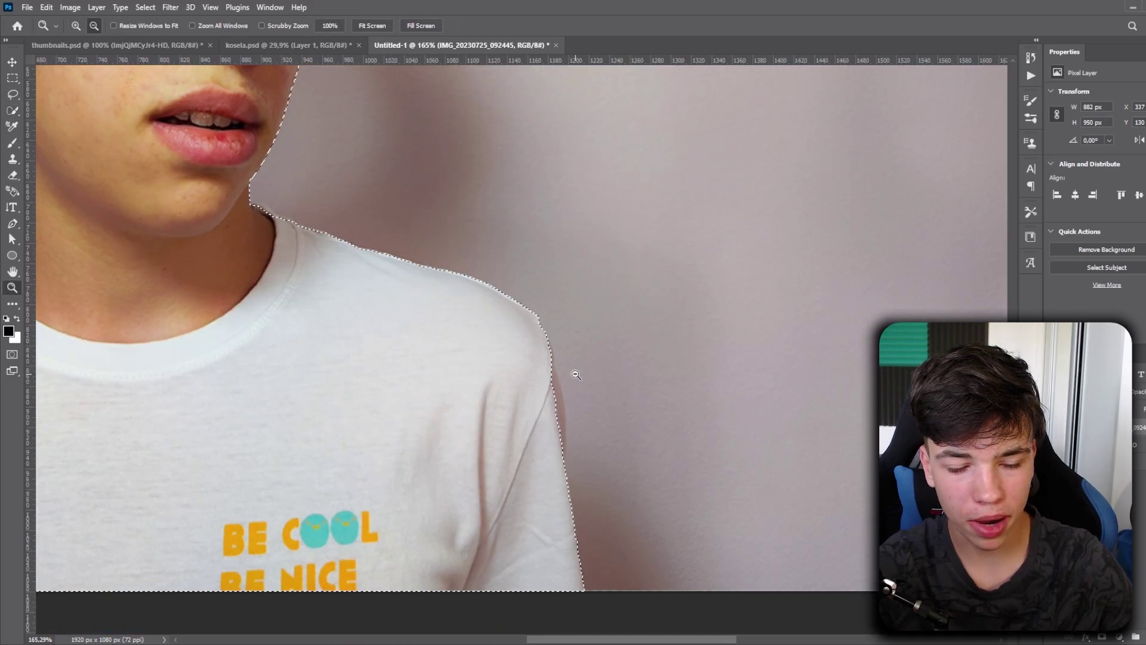
{"action": "left_click", "coordinate": [1101, 637]}
{"action": "left_click", "coordinate": [655, 440], "text": "alt"}
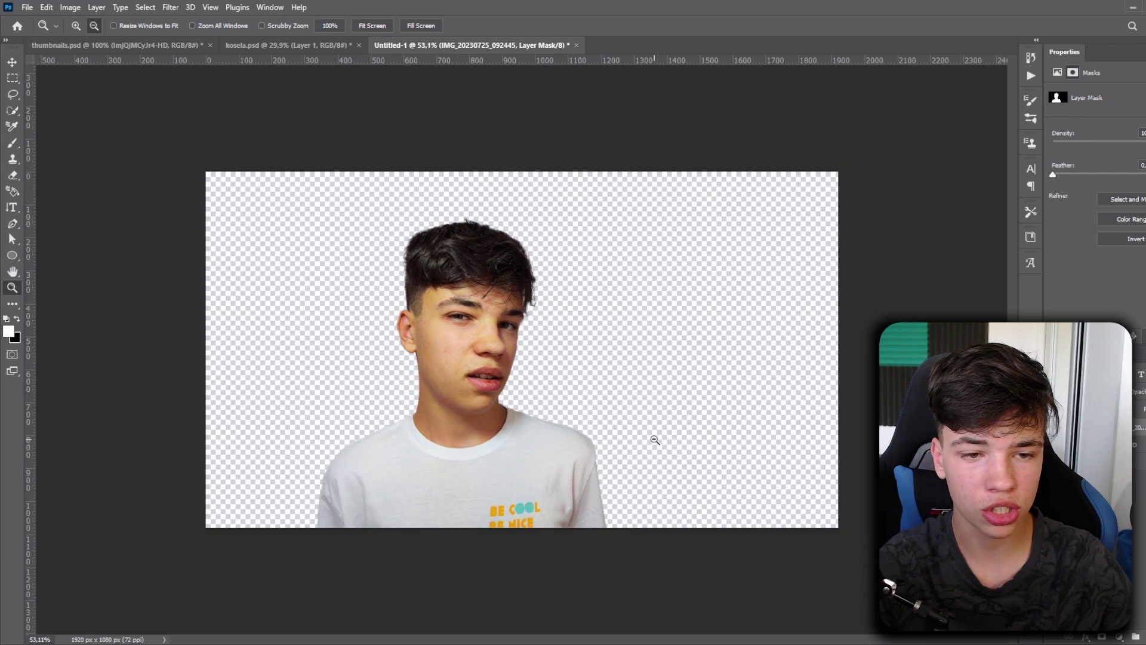
{"action": "left_click", "coordinate": [564, 437], "text": "alt"}
Mirror the cut-out subject, enlarge him toward the right and nudge him down
{"action": "key", "text": "ctrl+t"}
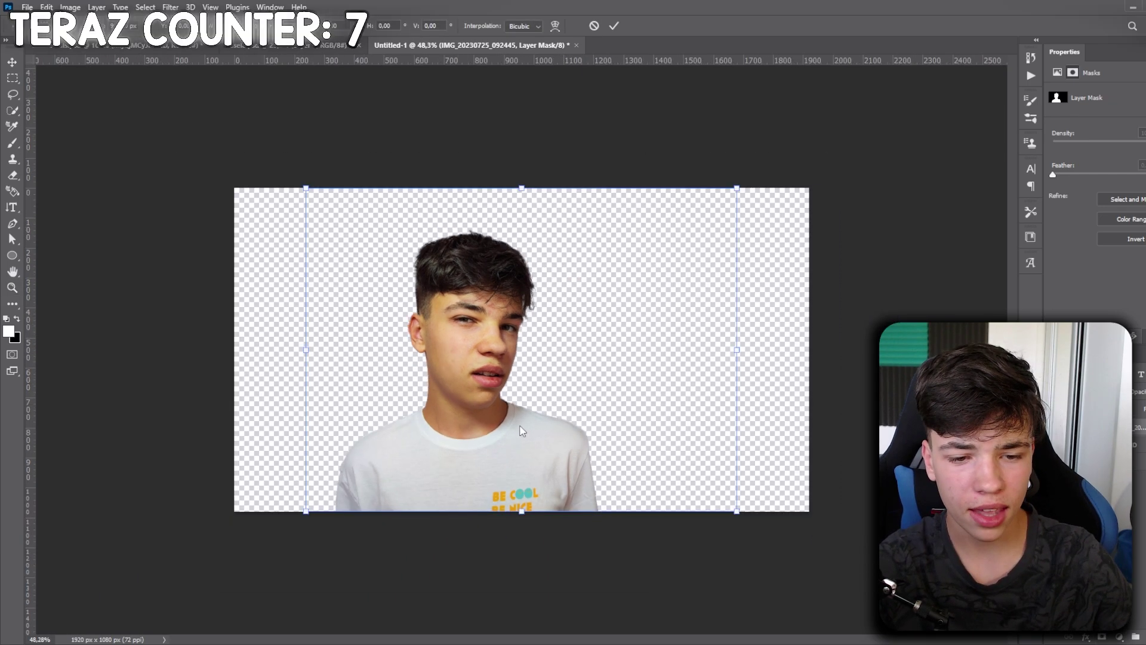
{"action": "left_click_drag", "start_coordinate": [737, 349], "coordinate": [891, 349]}
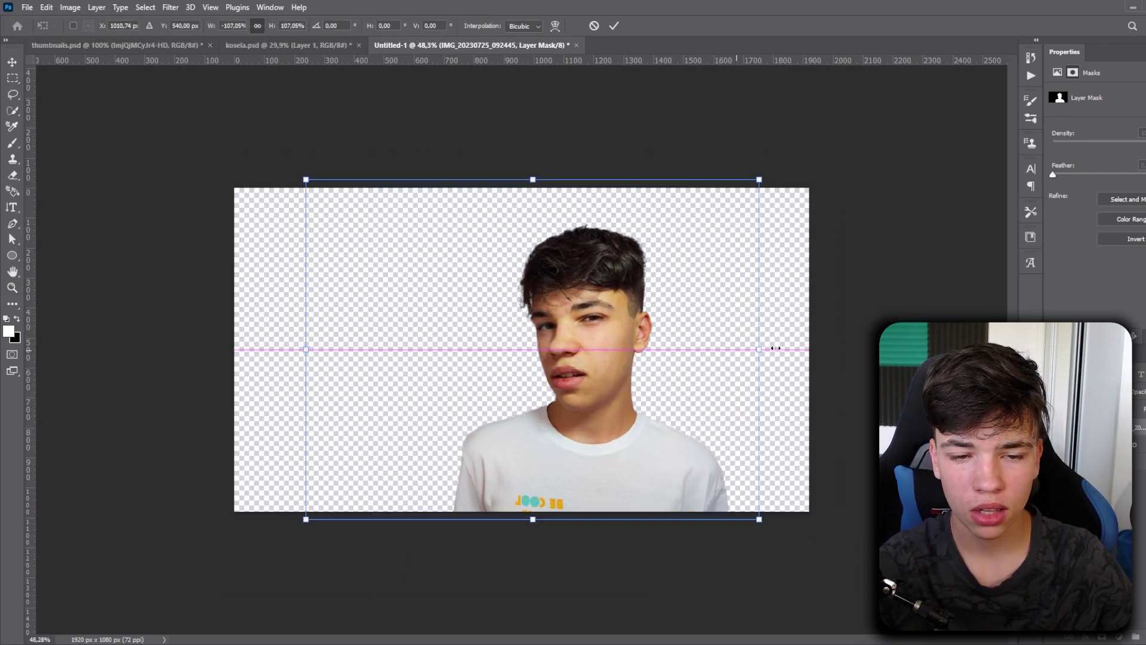
{"action": "left_click_drag", "start_coordinate": [801, 348], "coordinate": [809, 357]}
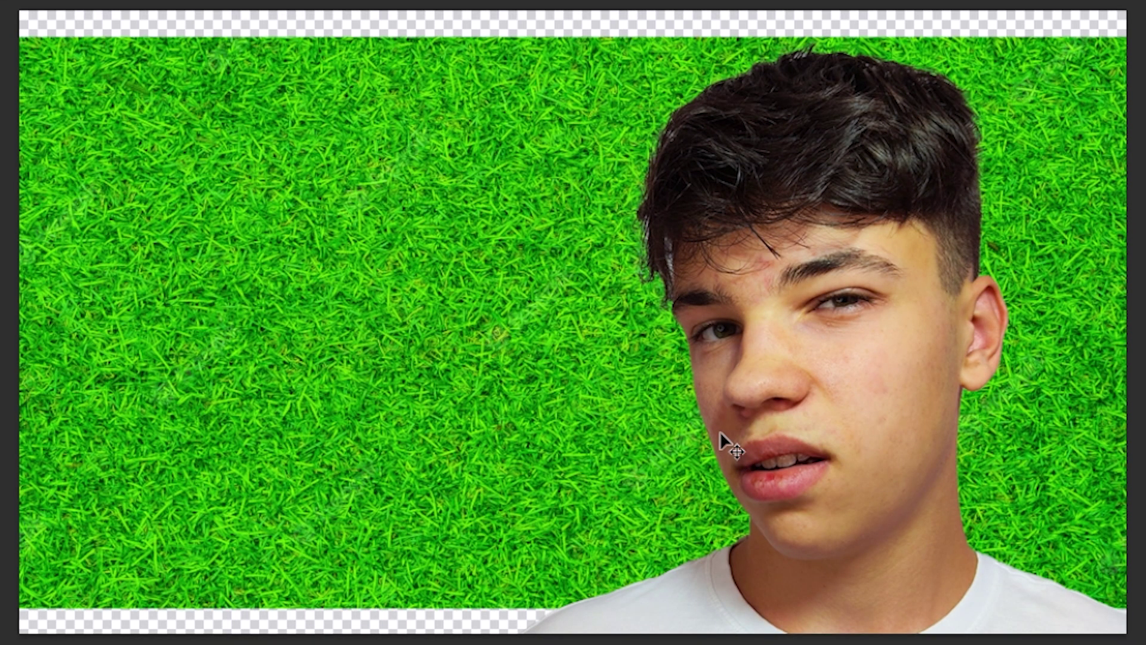
Stretch the grass background to fill the canvas, then zoom in on the hairline
{"action": "key", "text": "ctrl+t"}
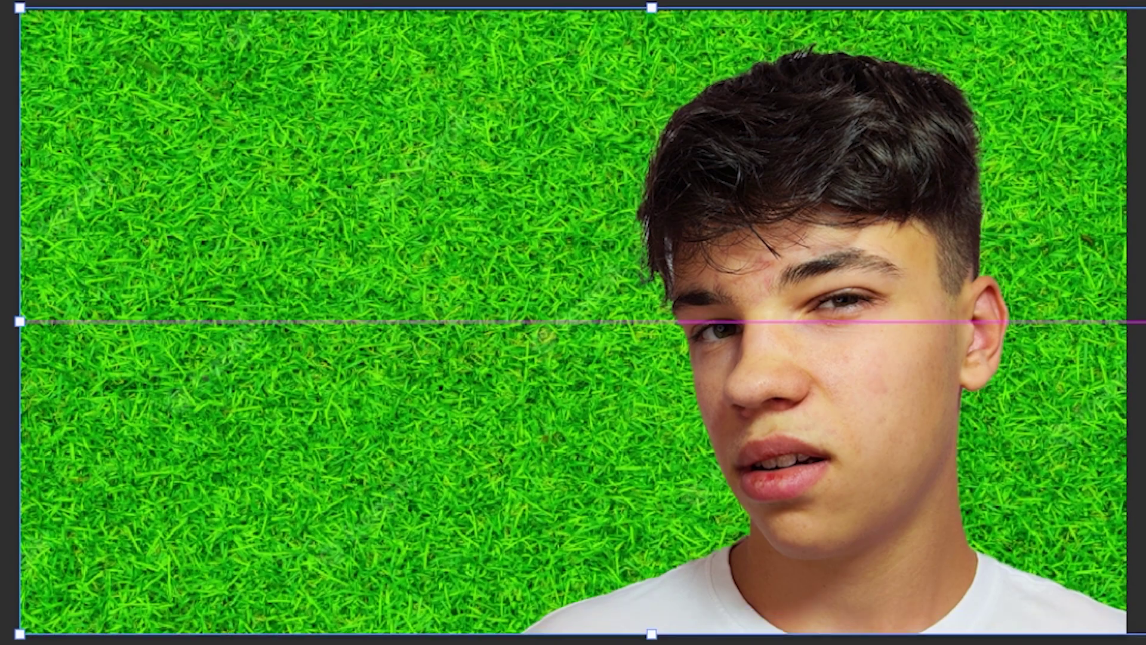
{"action": "left_click_drag", "start_coordinate": [1081, 335], "coordinate": [1073, 335]}
{"action": "key", "text": "Return"}
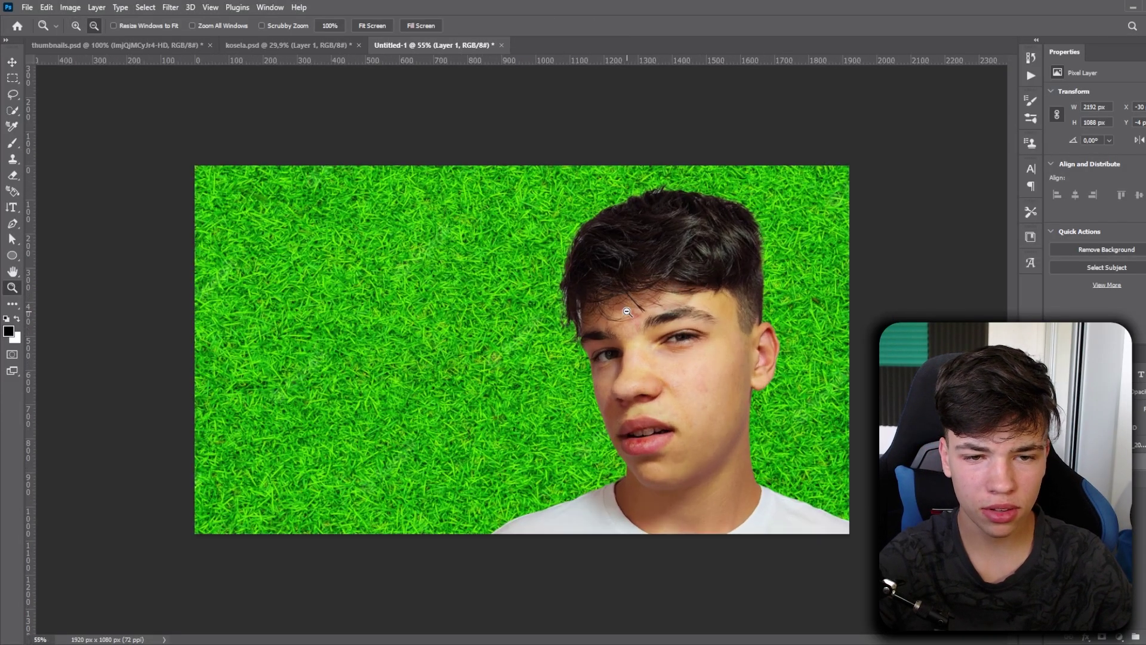
{"action": "scroll", "coordinate": [627, 311], "scroll_direction": "up", "scroll_amount": 3}
{"action": "scroll", "coordinate": [668, 263], "scroll_direction": "up", "scroll_amount": 3}
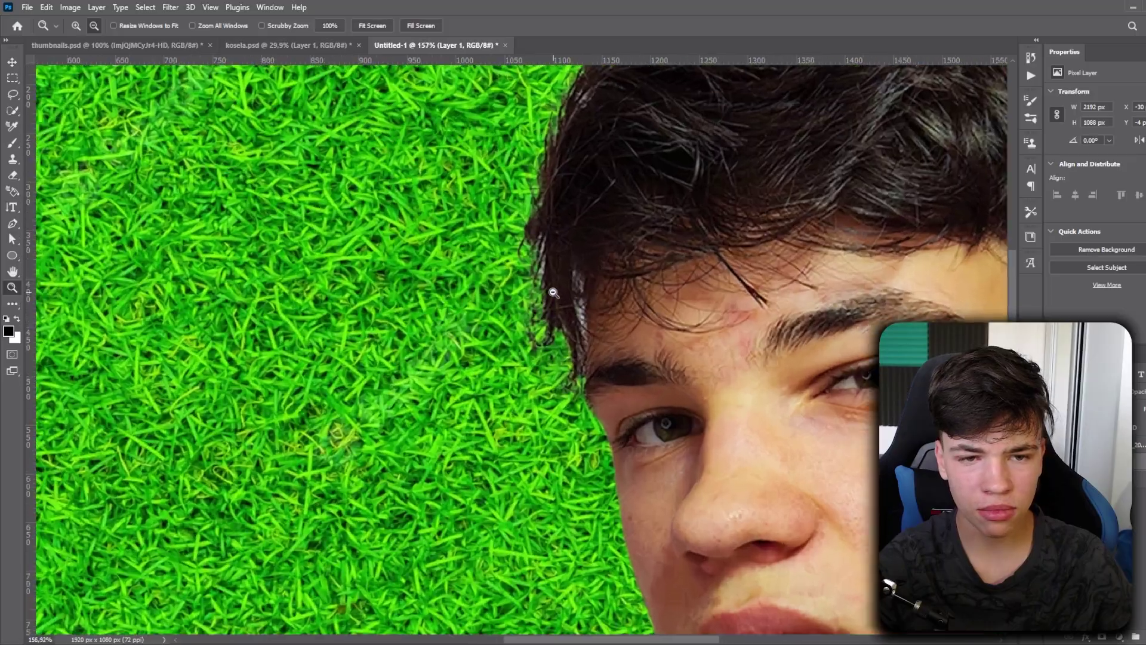
{"action": "scroll", "coordinate": [729, 220], "scroll_direction": "up", "scroll_amount": 2}
{"action": "scroll", "coordinate": [697, 263], "scroll_direction": "up", "scroll_amount": 2}
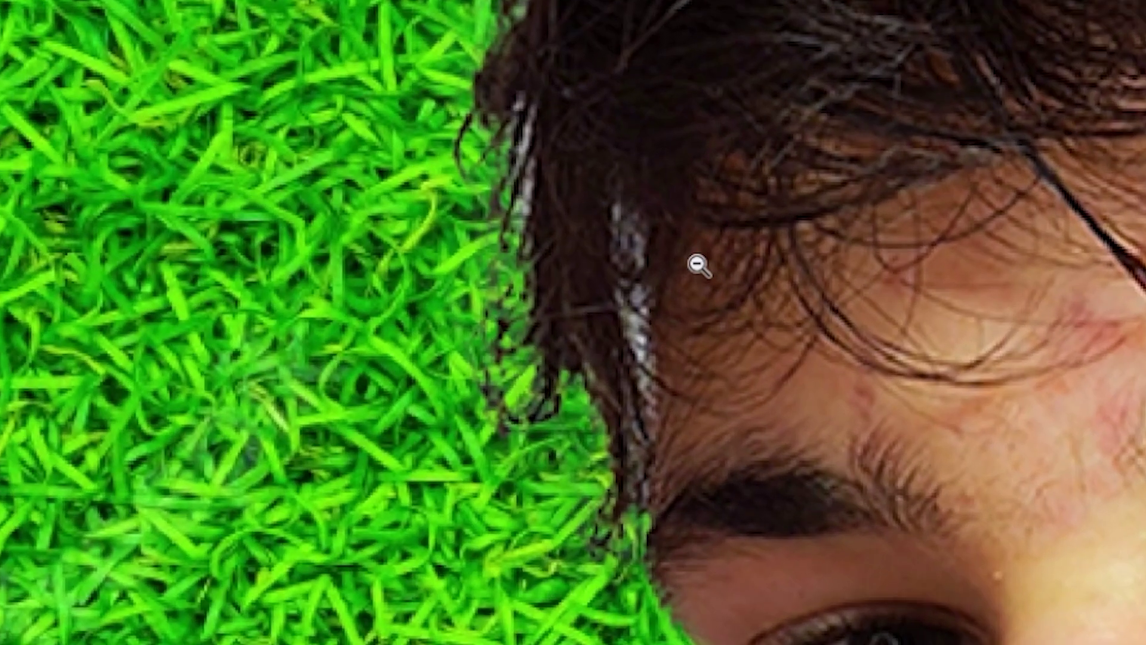
{"action": "scroll", "coordinate": [697, 265], "scroll_direction": "up", "scroll_amount": 2}
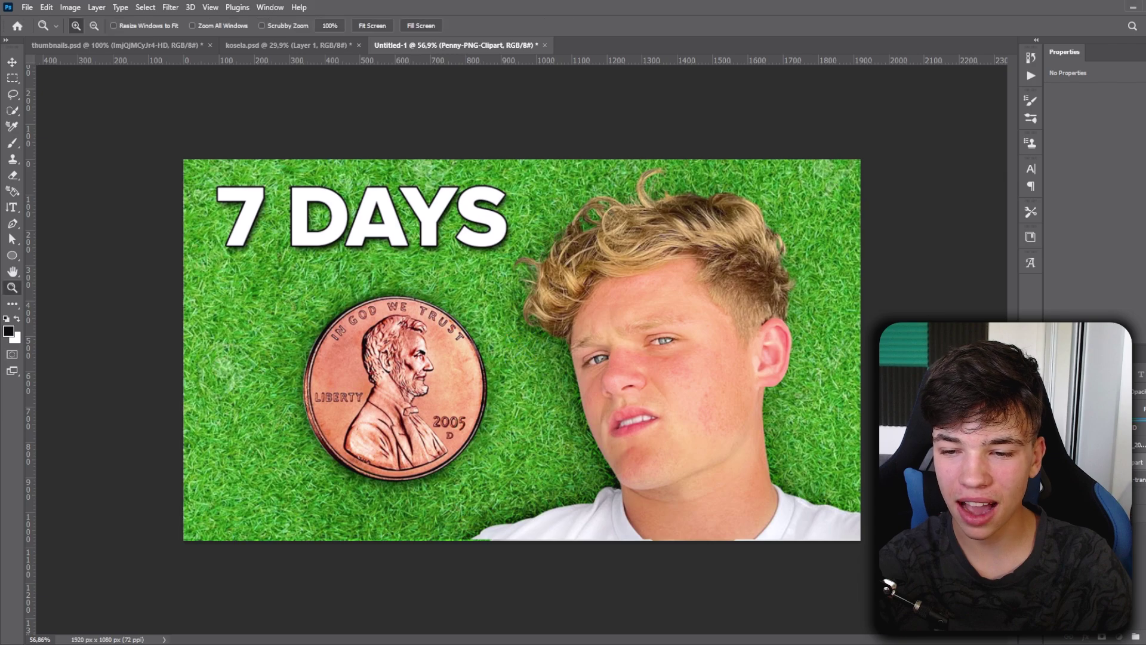
Scale the penny up to match the reference and place it left of the boy's face
{"action": "key", "text": "ctrl+t"}
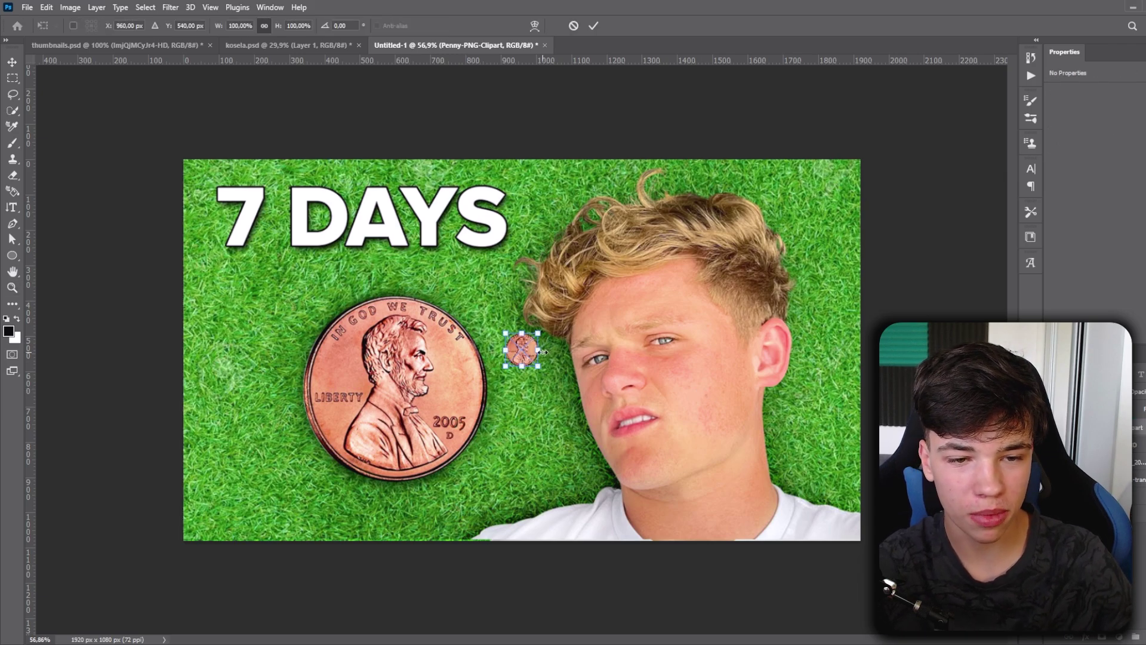
{"action": "left_click_drag", "start_coordinate": [543, 352], "coordinate": [693, 448]}
{"action": "left_click_drag", "start_coordinate": [588, 374], "coordinate": [383, 408]}
{"action": "left_click_drag", "start_coordinate": [501, 496], "coordinate": [486, 479]}
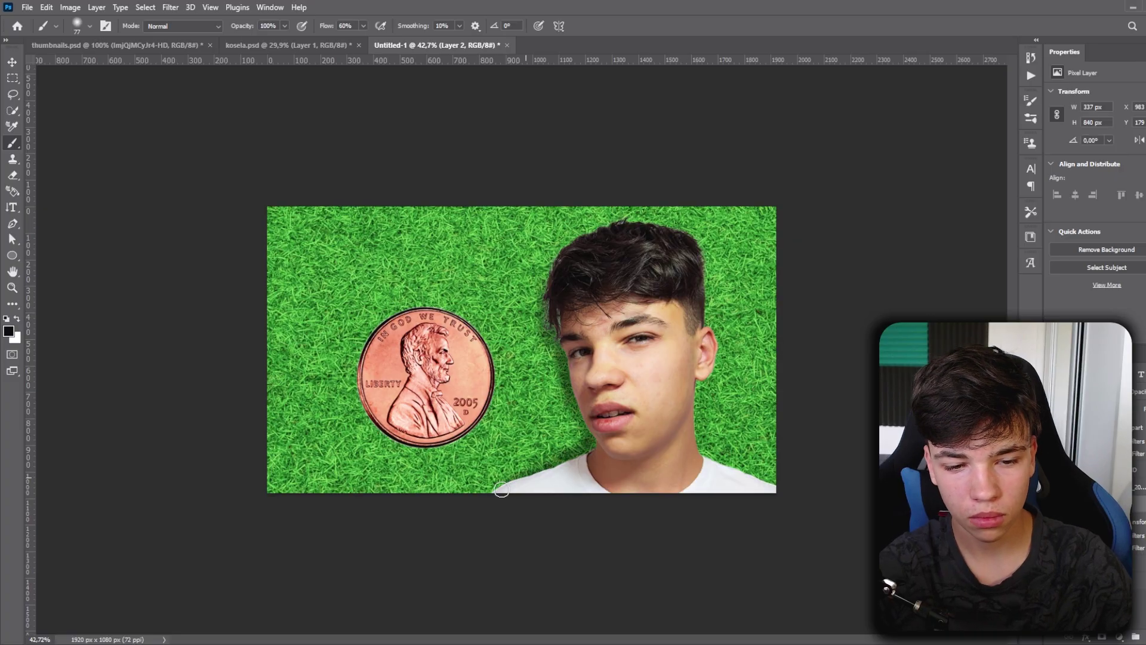
{"action": "scroll", "coordinate": [680, 449], "scroll_direction": "up", "scroll_amount": 2}
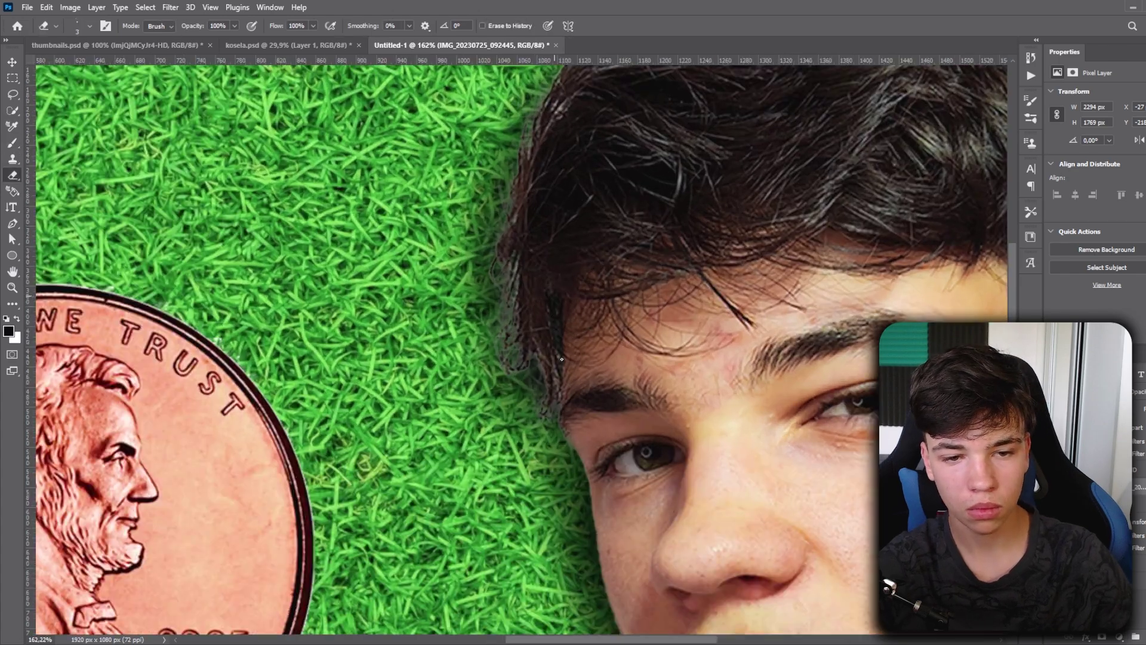
{"action": "key", "text": "z"}
{"action": "scroll", "coordinate": [521, 347], "scroll_direction": "down", "scroll_amount": 2}
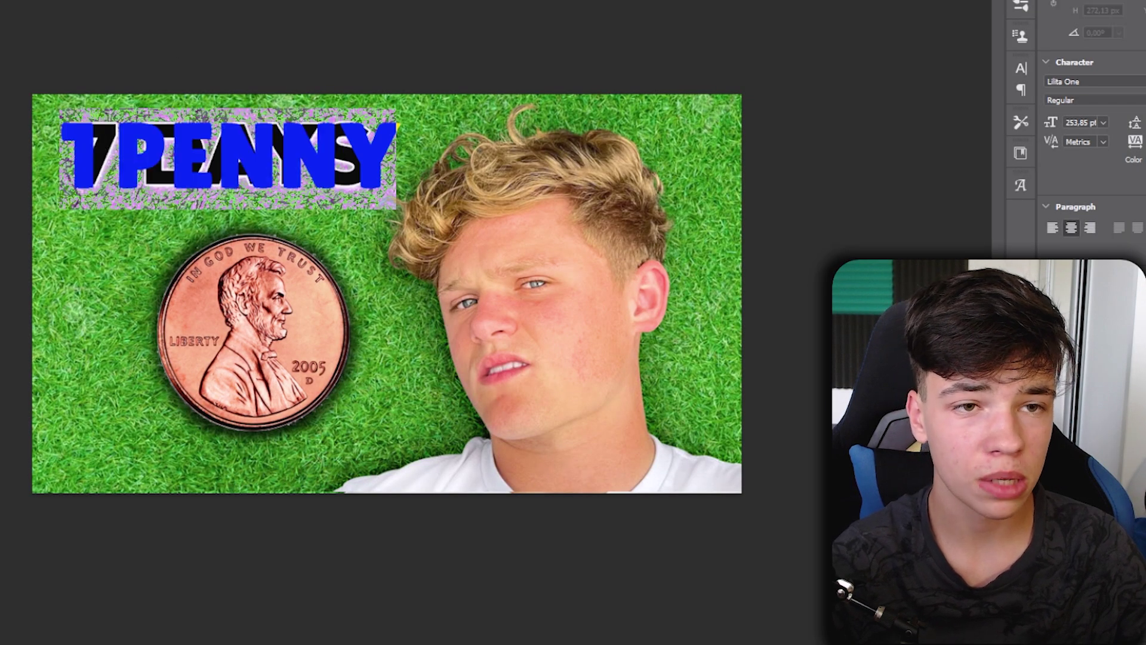
Commit the 1PENNY text edit, then reselect and commit the headline text
{"action": "key", "text": "ctrl+Return"}
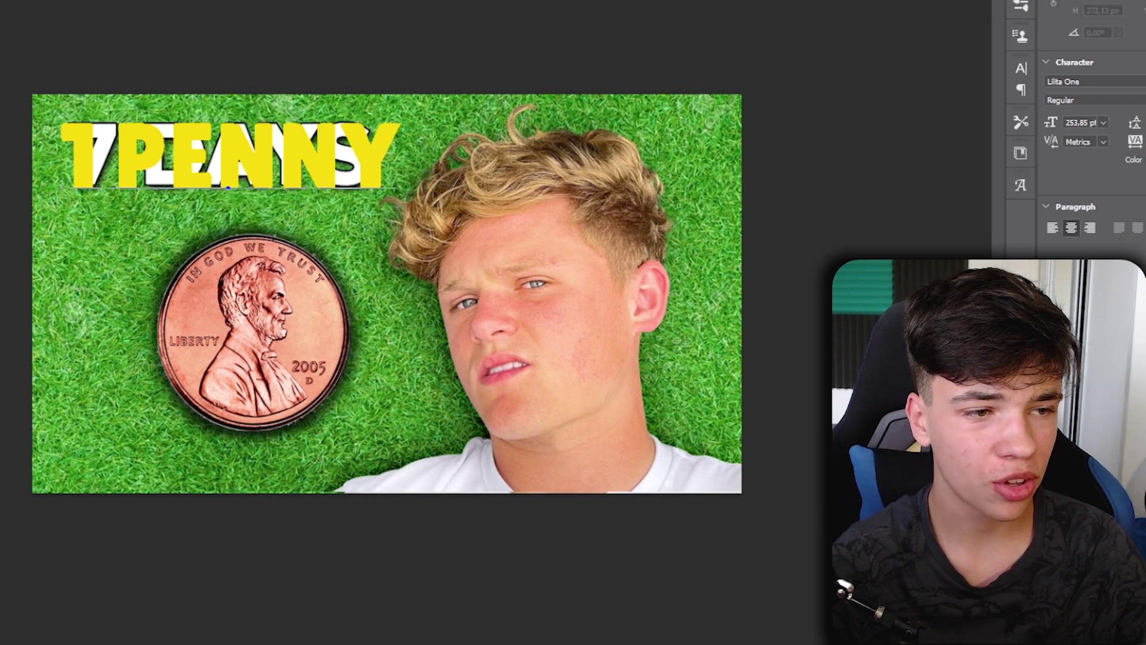
{"action": "double_click", "coordinate": [98, 158]}
{"action": "key", "text": "ctrl+Return"}
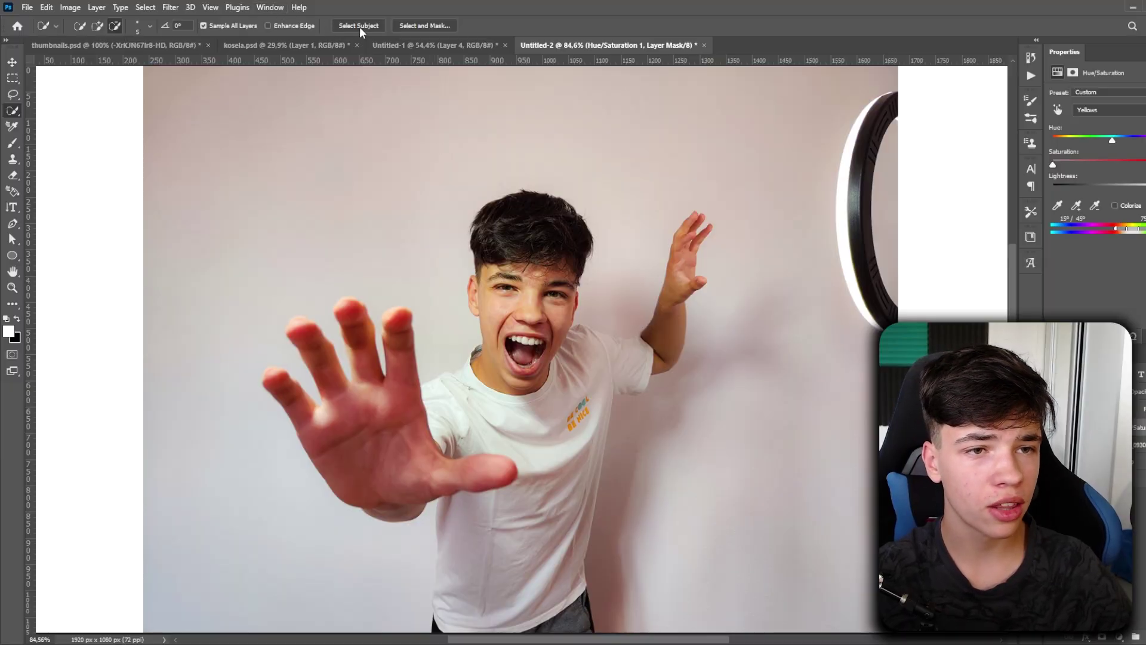
Select the boy, drag him into the spike scene, and adjust his position and size
{"action": "left_click", "coordinate": [359, 27]}
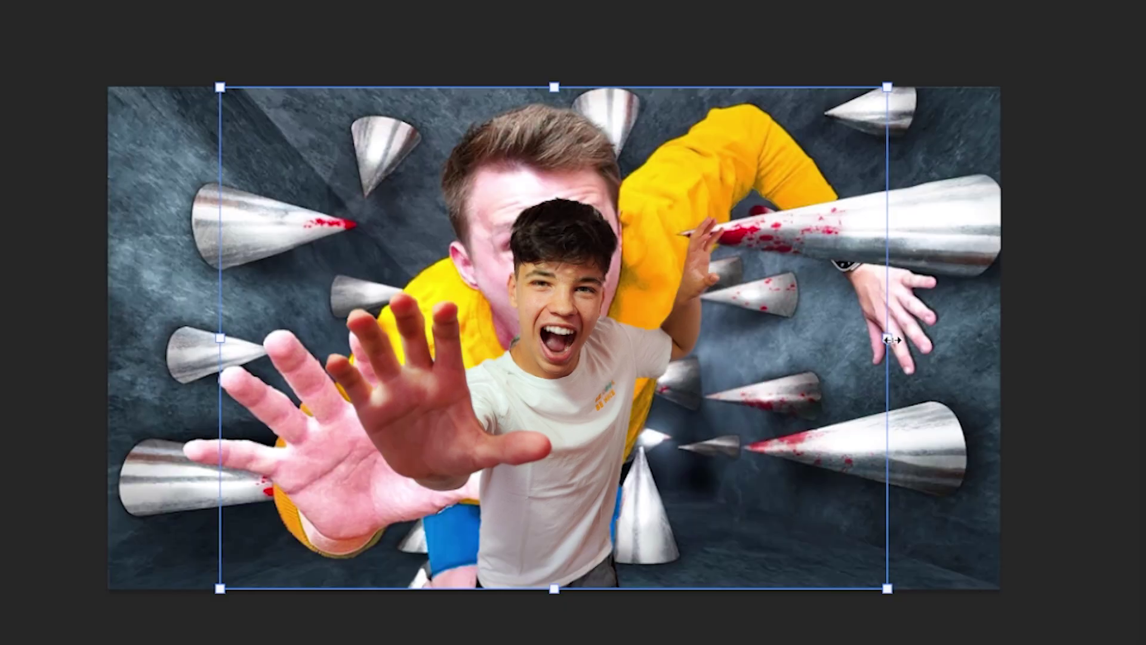
{"action": "mouse_move", "coordinate": [890, 340]}
{"action": "left_mouse_down"}
{"action": "mouse_move", "coordinate": [690, 380]}
{"action": "mouse_move", "coordinate": [658, 374]}
{"action": "left_mouse_up"}
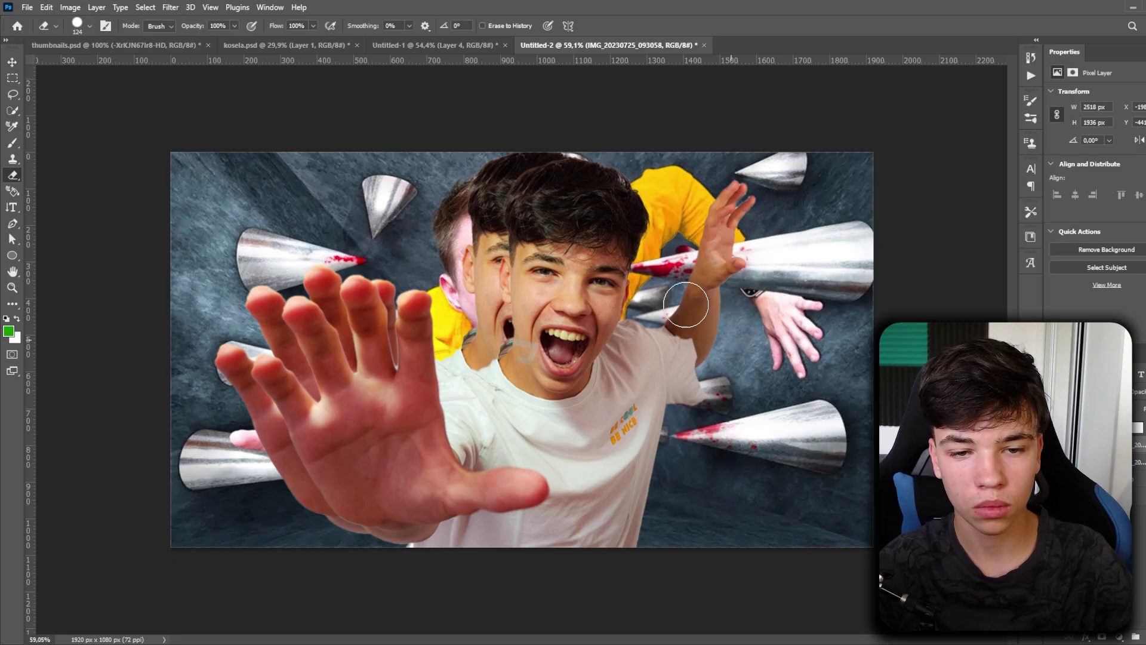
{"action": "key", "text": "p"}
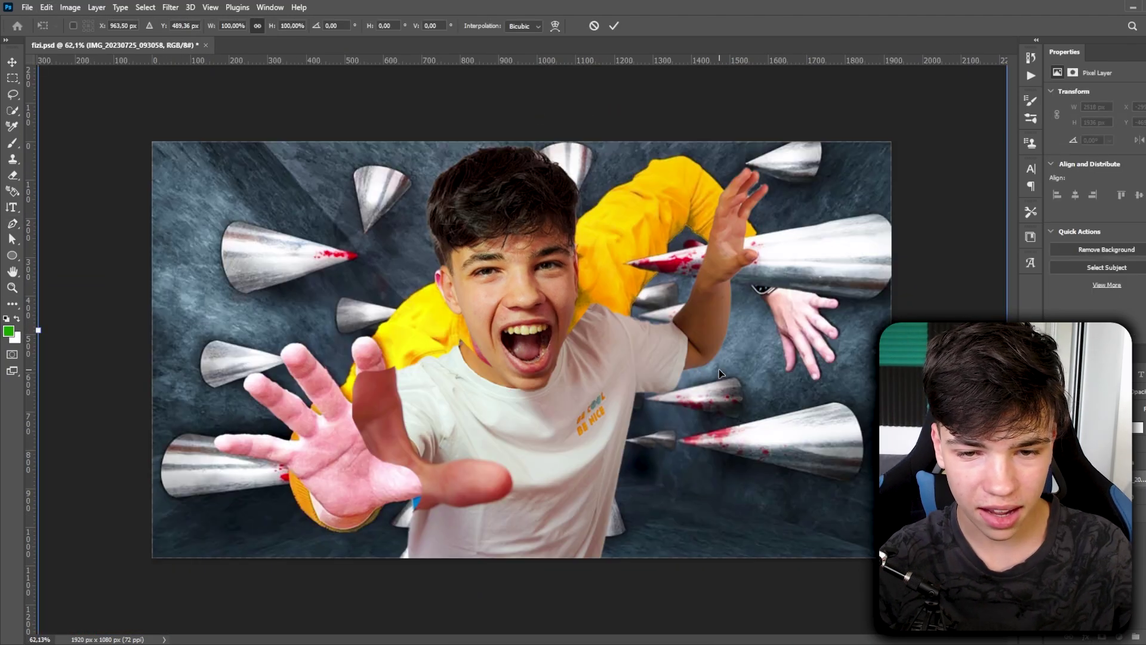
{"action": "left_click_drag", "start_coordinate": [538, 358], "coordinate": [502, 357]}
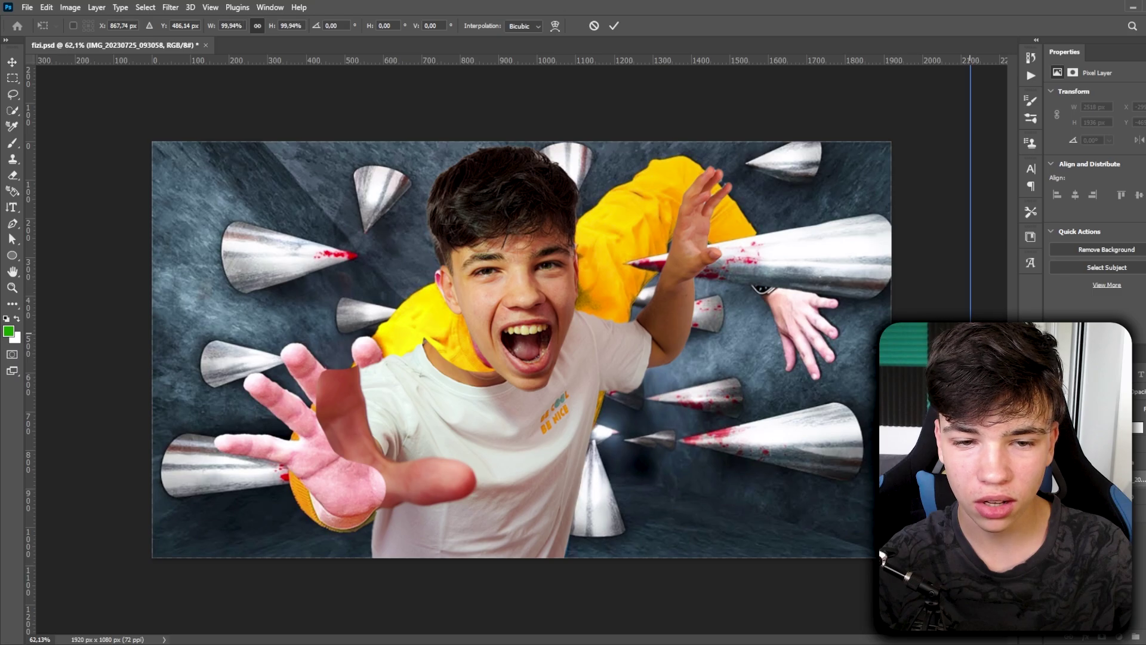
{"action": "left_click_drag", "start_coordinate": [773, 328], "coordinate": [797, 325]}
Zoom in and outline an area with the Patch tool to retouch it
{"action": "scroll", "coordinate": [656, 369], "scroll_direction": "down", "scroll_amount": 2}
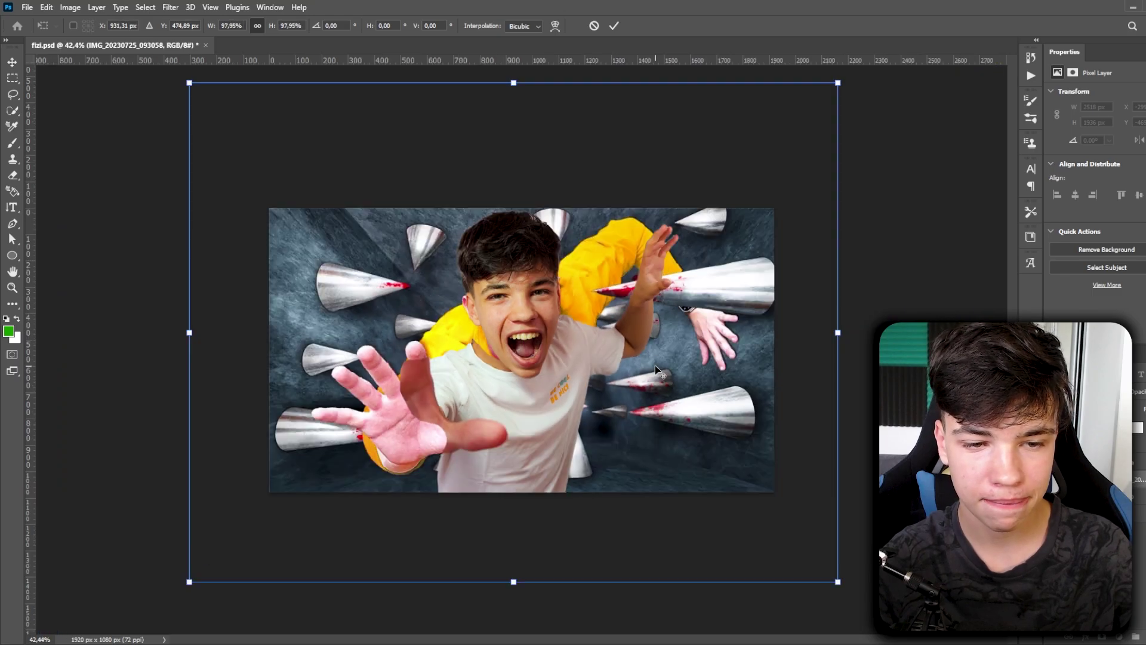
{"action": "scroll", "coordinate": [482, 361], "scroll_direction": "up", "scroll_amount": 5}
{"action": "scroll", "coordinate": [481, 361], "scroll_direction": "up", "scroll_amount": 4}
{"action": "scroll", "coordinate": [479, 347], "scroll_direction": "up", "scroll_amount": 2}
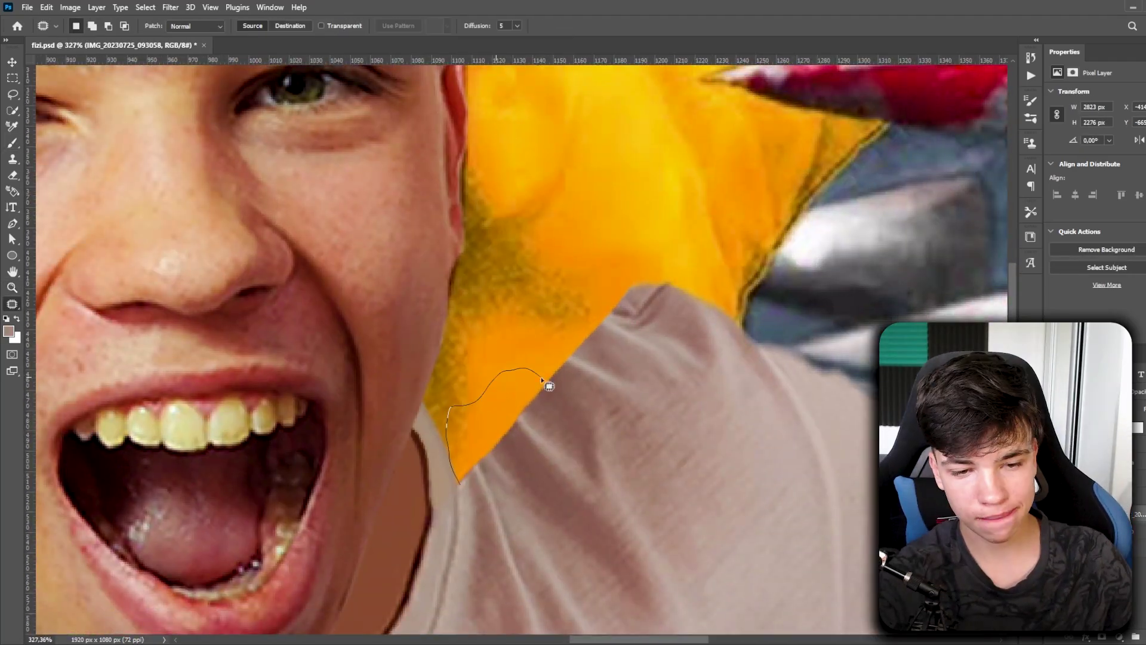
{"action": "left_click_drag", "start_coordinate": [430, 358], "coordinate": [550, 273]}
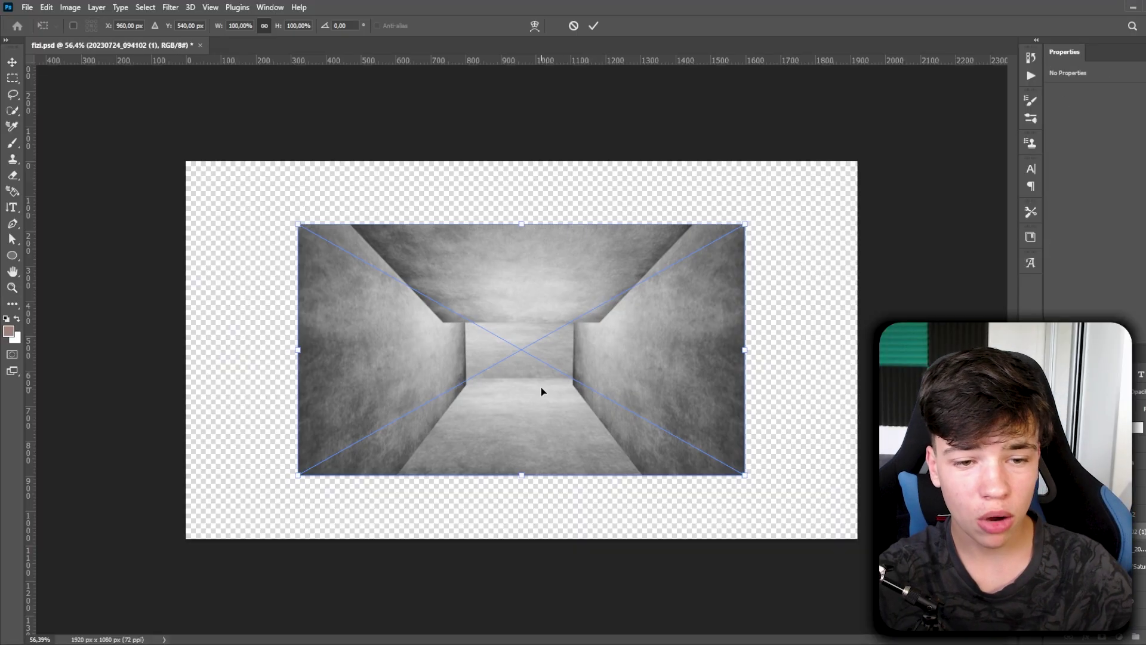
Scale the corridor to fill the canvas, then rotate and shrink a cone beside the boy's hand
{"action": "left_click", "coordinate": [593, 25]}
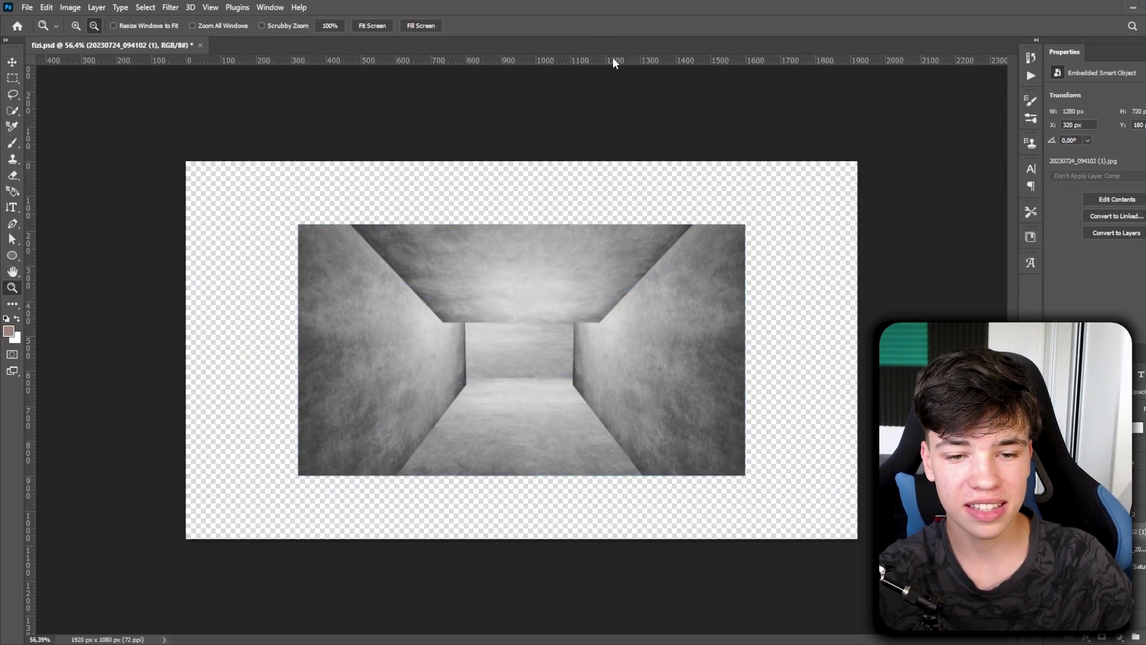
{"action": "key", "text": "ctrl+t"}
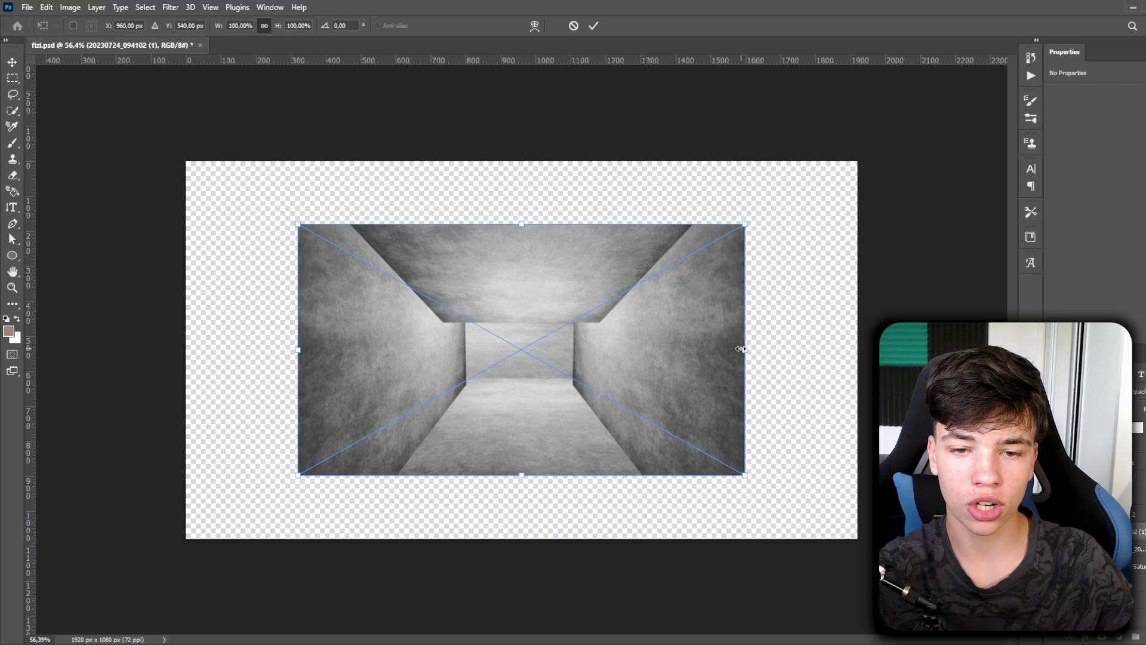
{"action": "left_click_drag", "start_coordinate": [742, 349], "coordinate": [965, 350]}
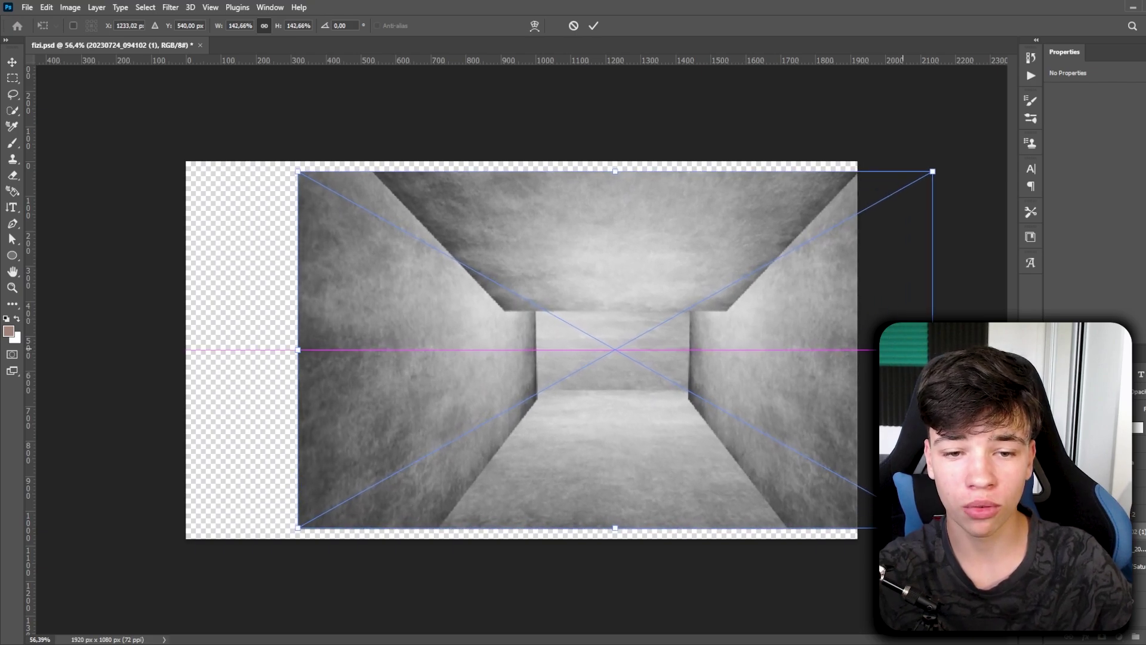
{"action": "left_click_drag", "start_coordinate": [742, 361], "coordinate": [633, 362]}
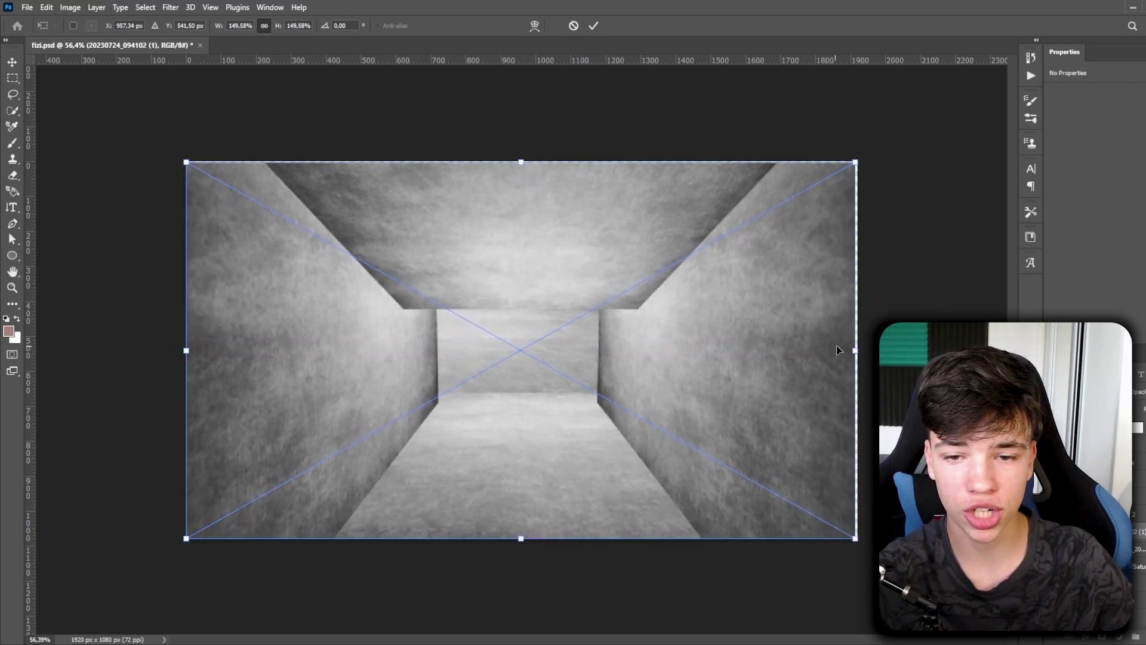
{"action": "left_click_drag", "start_coordinate": [855, 351], "coordinate": [868, 351]}
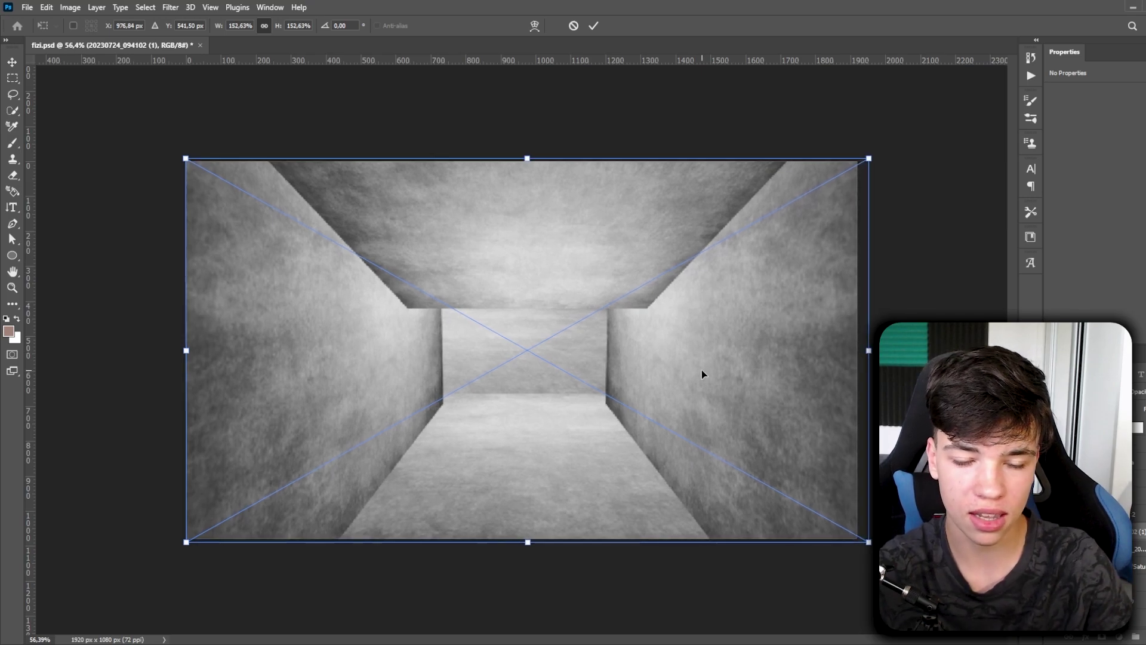
{"action": "key", "text": "Return"}
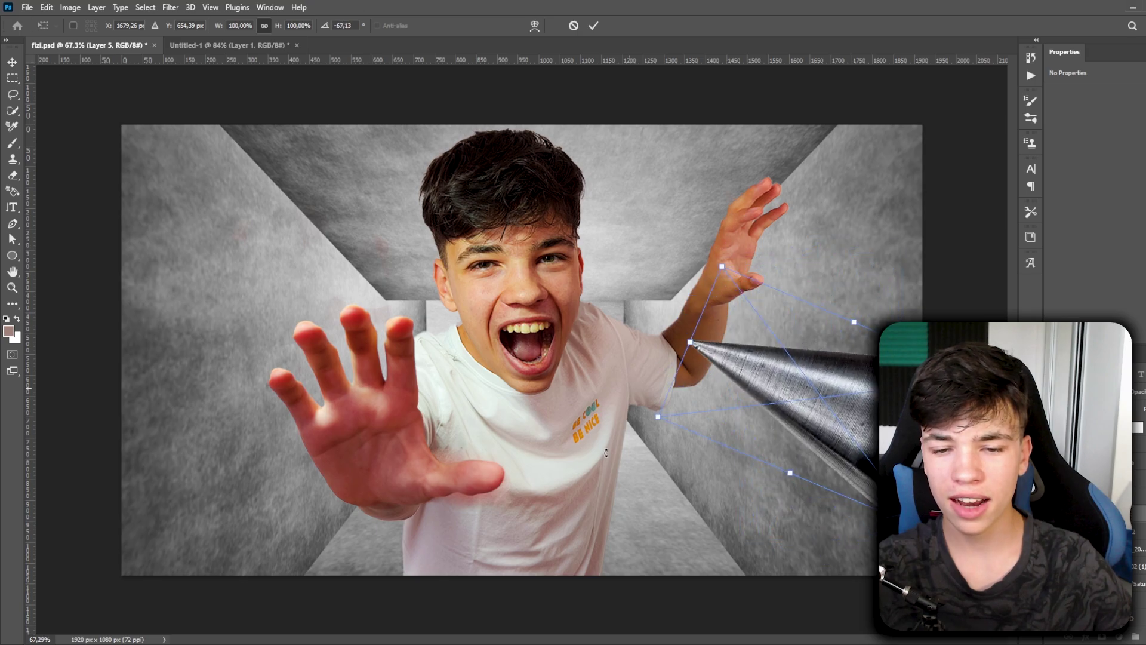
{"action": "left_click_drag", "start_coordinate": [606, 453], "coordinate": [649, 521]}
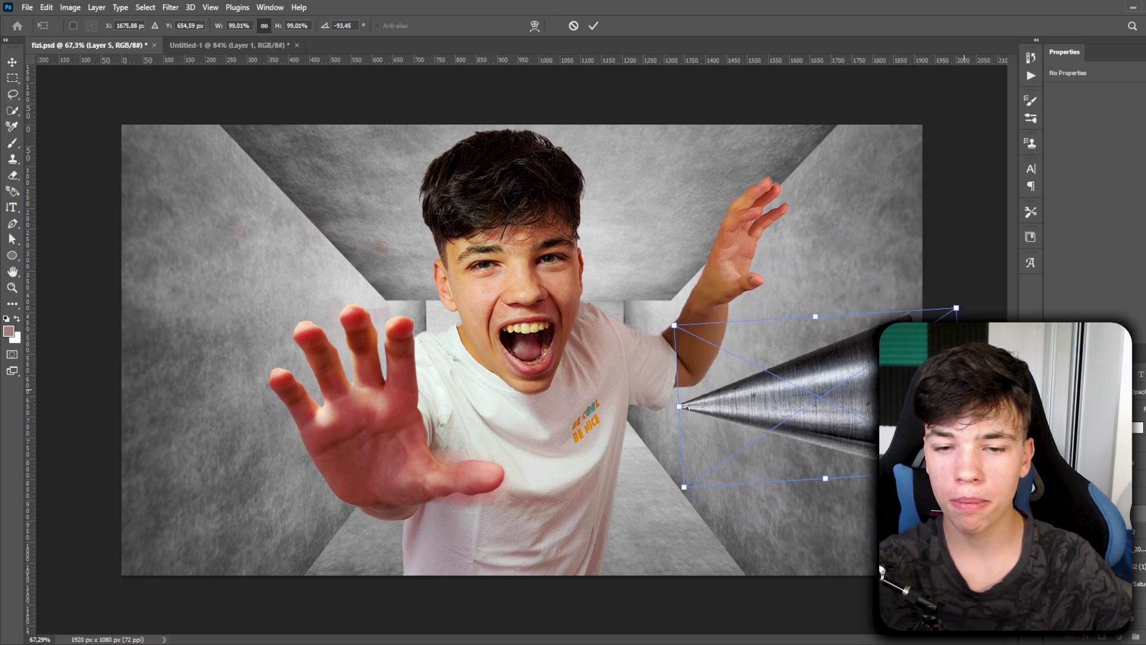
{"action": "mouse_move", "coordinate": [849, 443]}
{"action": "left_mouse_down"}
{"action": "mouse_move", "coordinate": [776, 418]}
{"action": "mouse_move", "coordinate": [707, 237]}
{"action": "mouse_move", "coordinate": [848, 465]}
{"action": "left_mouse_up"}
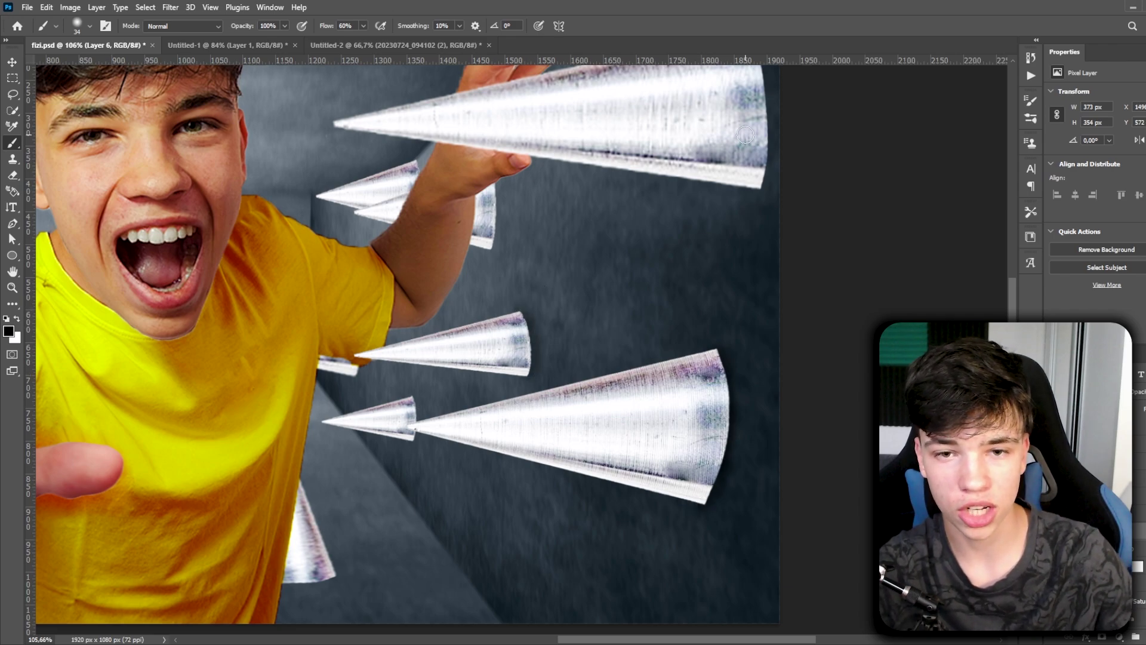
Pan the view to bring the top edge of the picture into view
{"action": "mouse_move", "coordinate": [739, 154]}
{"action": "left_mouse_down"}
{"action": "mouse_move", "coordinate": [699, 230]}
{"action": "mouse_move", "coordinate": [695, 368]}
{"action": "left_mouse_up"}
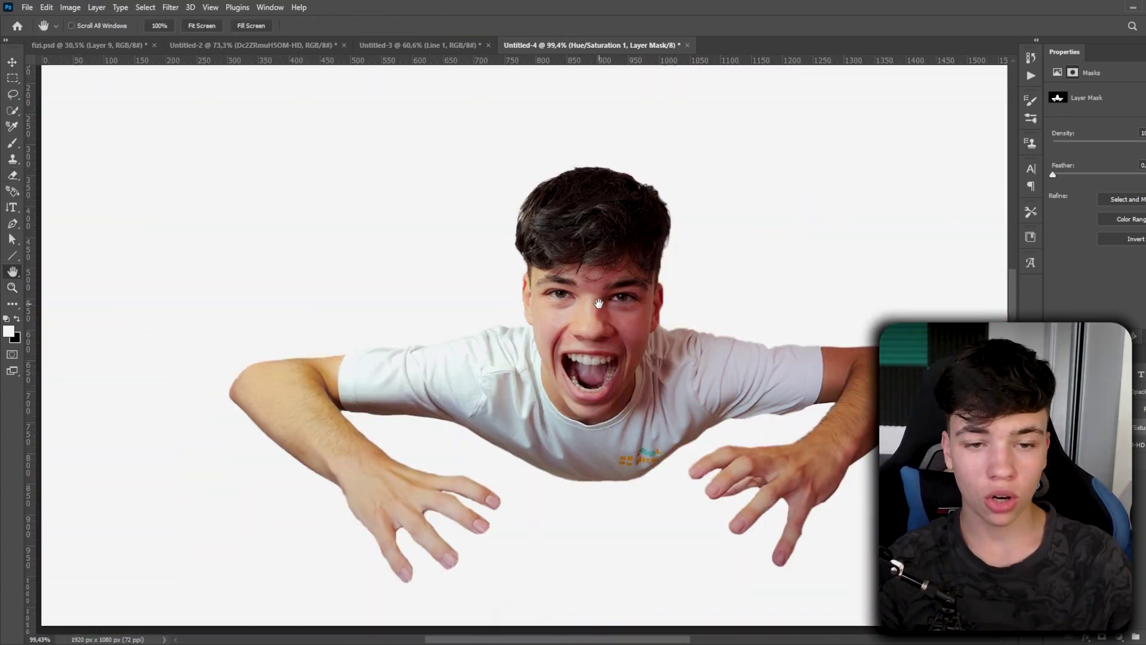
Position the perspective brick wall, nudging it slightly upward
{"action": "left_click_drag", "start_coordinate": [598, 303], "coordinate": [571, 296]}
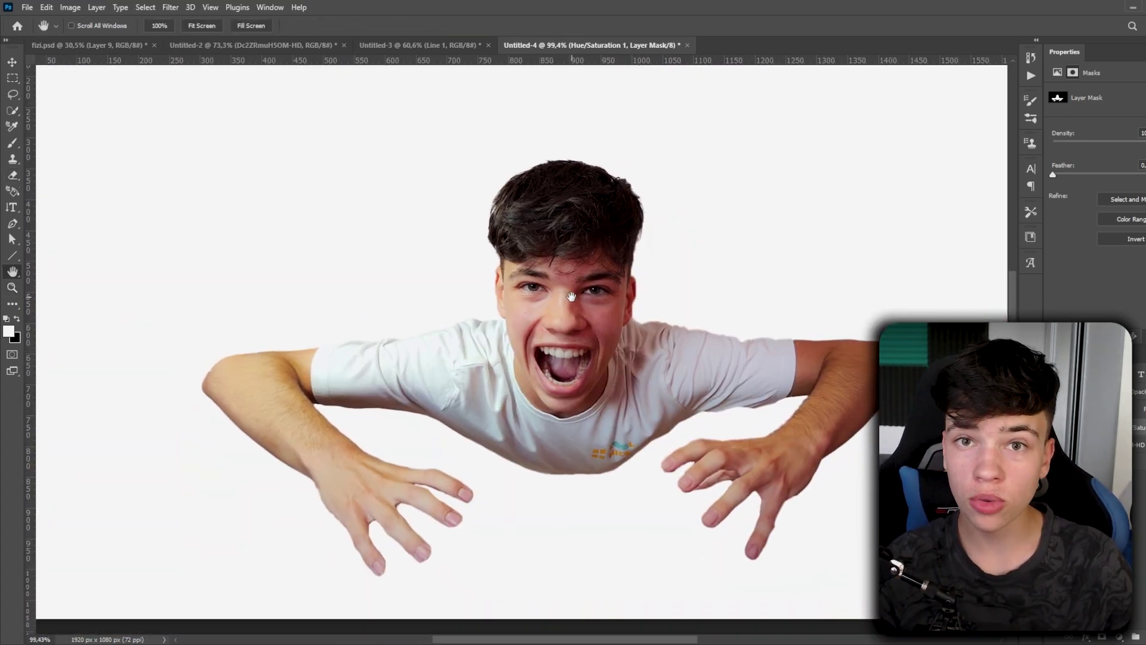
{"action": "left_click", "coordinate": [569, 353], "text": "alt"}
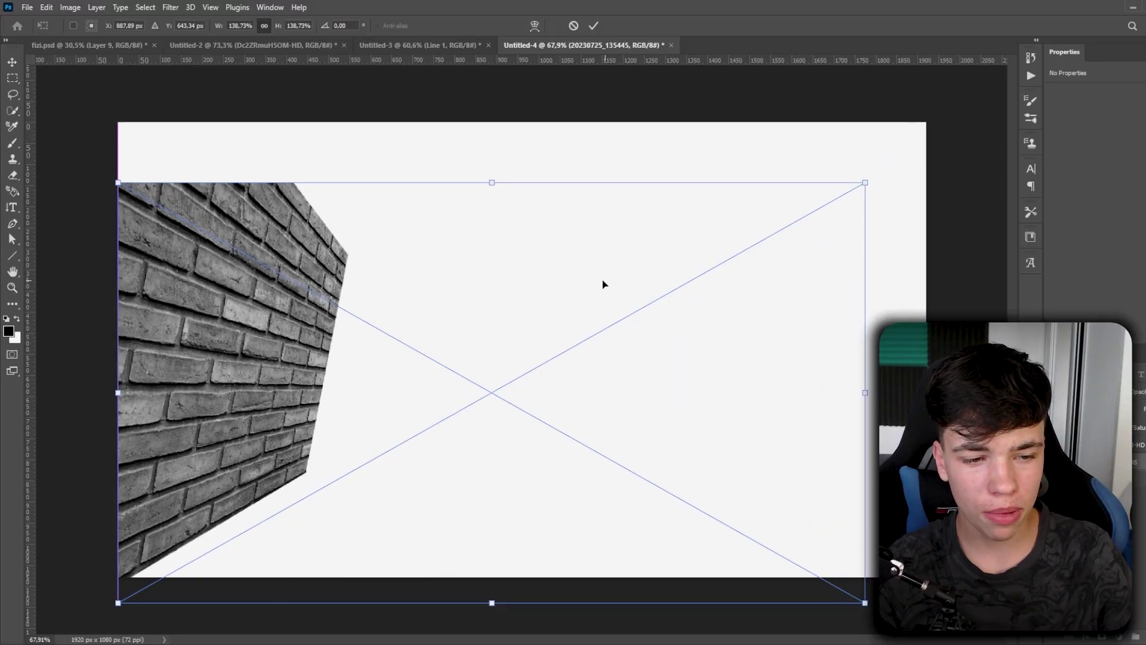
{"action": "left_click_drag", "start_coordinate": [603, 285], "coordinate": [603, 267]}
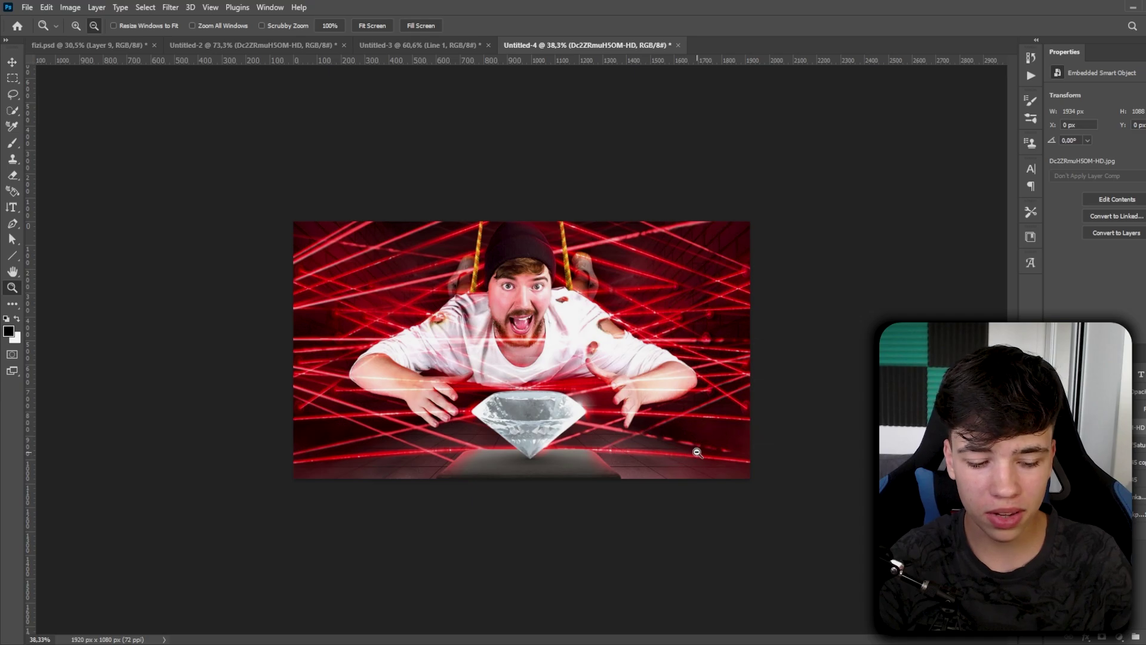
Paint dark-red shading along the bases of the right and left walls
{"action": "left_click", "coordinate": [736, 469]}
{"action": "left_click", "coordinate": [871, 533], "text": "alt"}
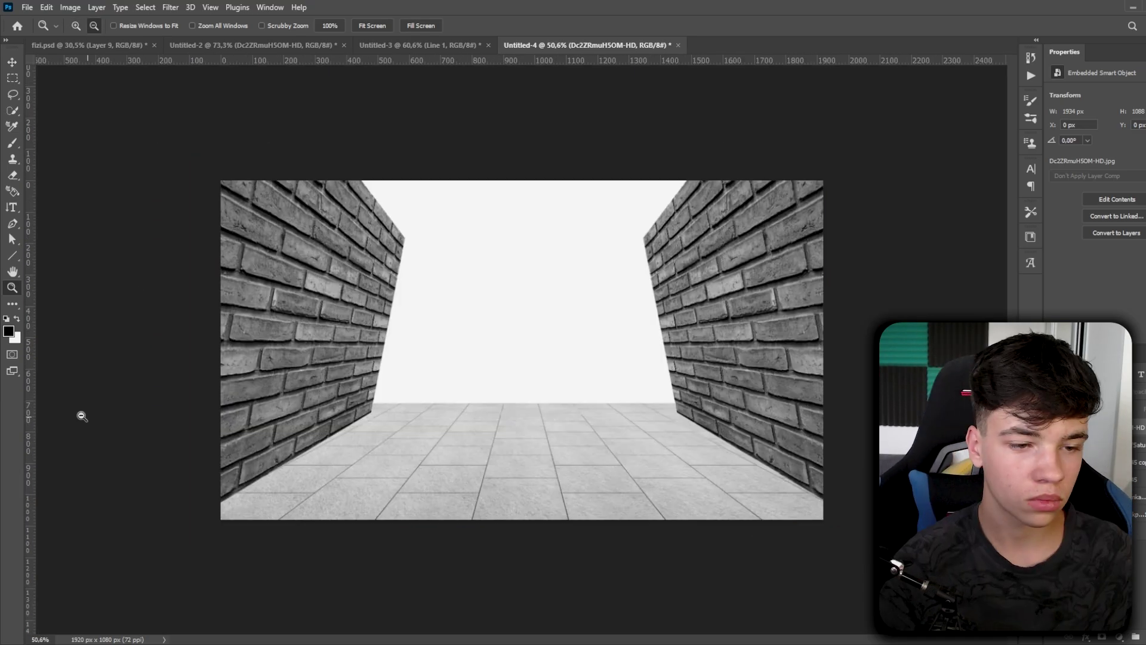
{"action": "left_click_drag", "start_coordinate": [650, 389], "coordinate": [831, 512]}
{"action": "left_click_drag", "start_coordinate": [394, 370], "coordinate": [239, 514]}
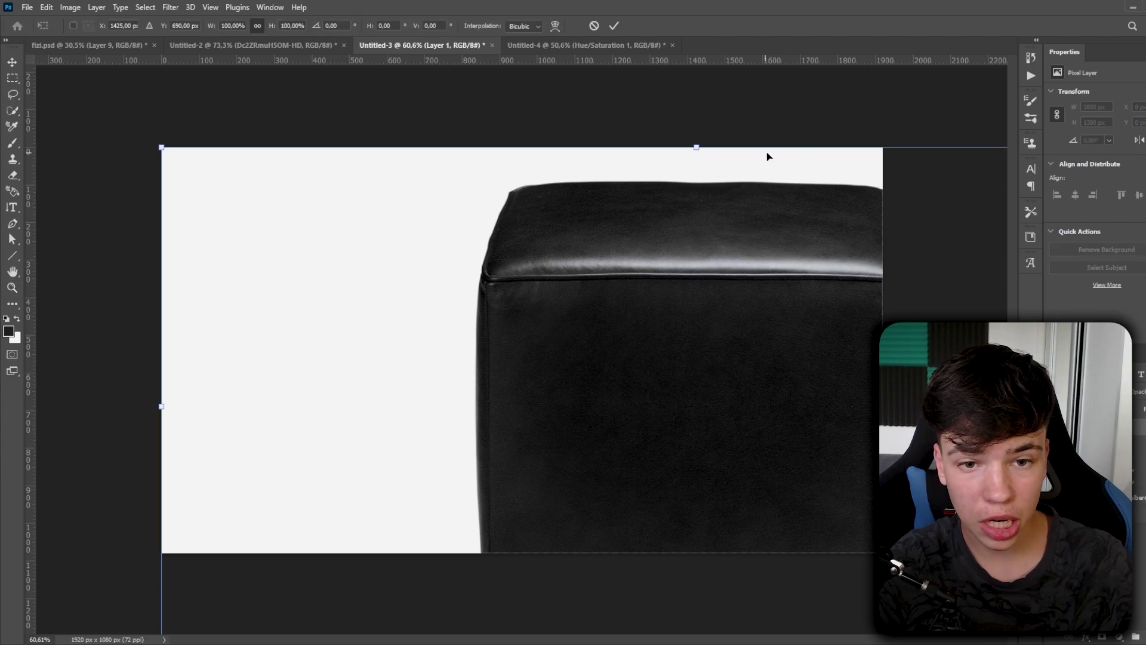
Shrink the leather cube to about half size, centre it, and cut it out with Select Subject
{"action": "left_click_drag", "start_coordinate": [702, 141], "coordinate": [690, 461]}
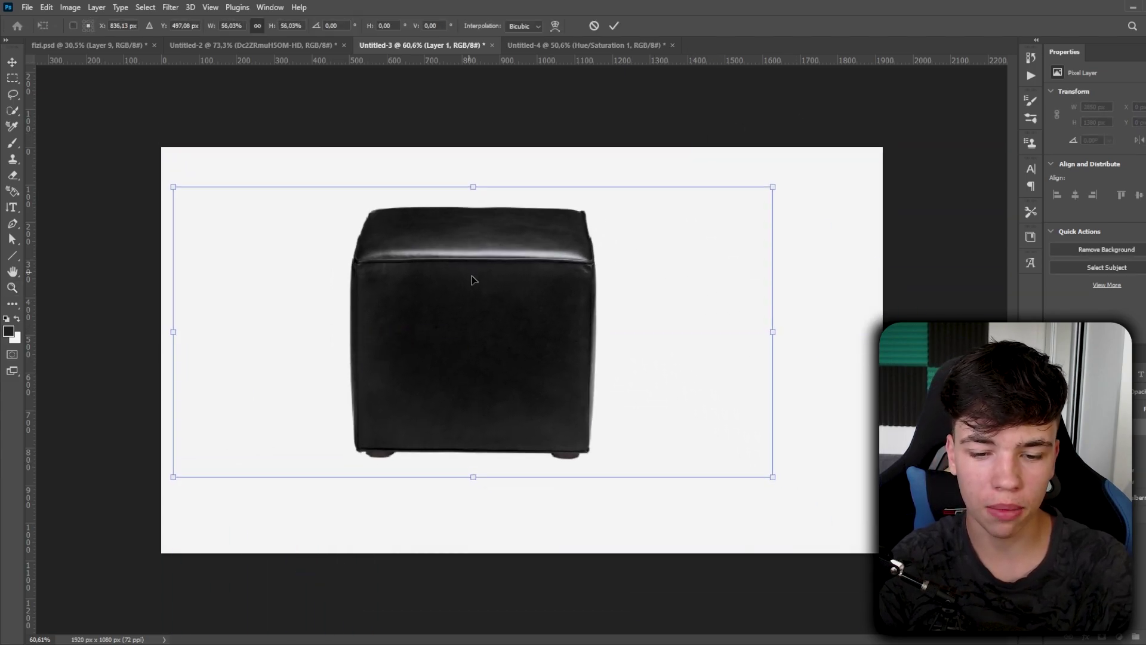
{"action": "left_click_drag", "start_coordinate": [473, 274], "coordinate": [500, 310]}
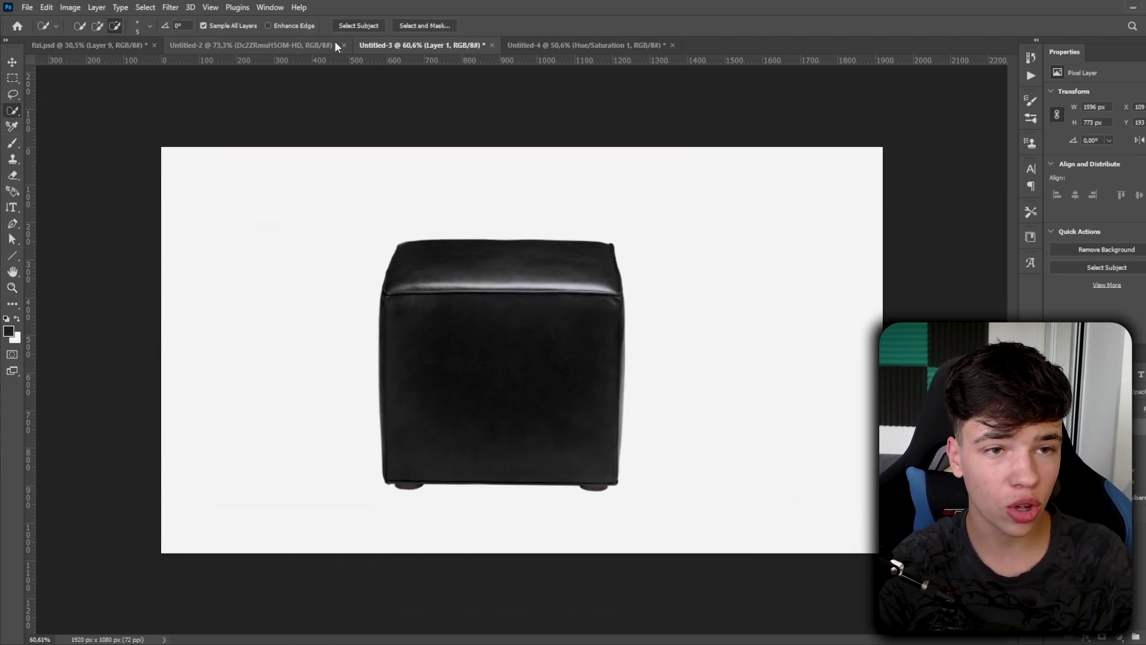
{"action": "left_click", "coordinate": [352, 29]}
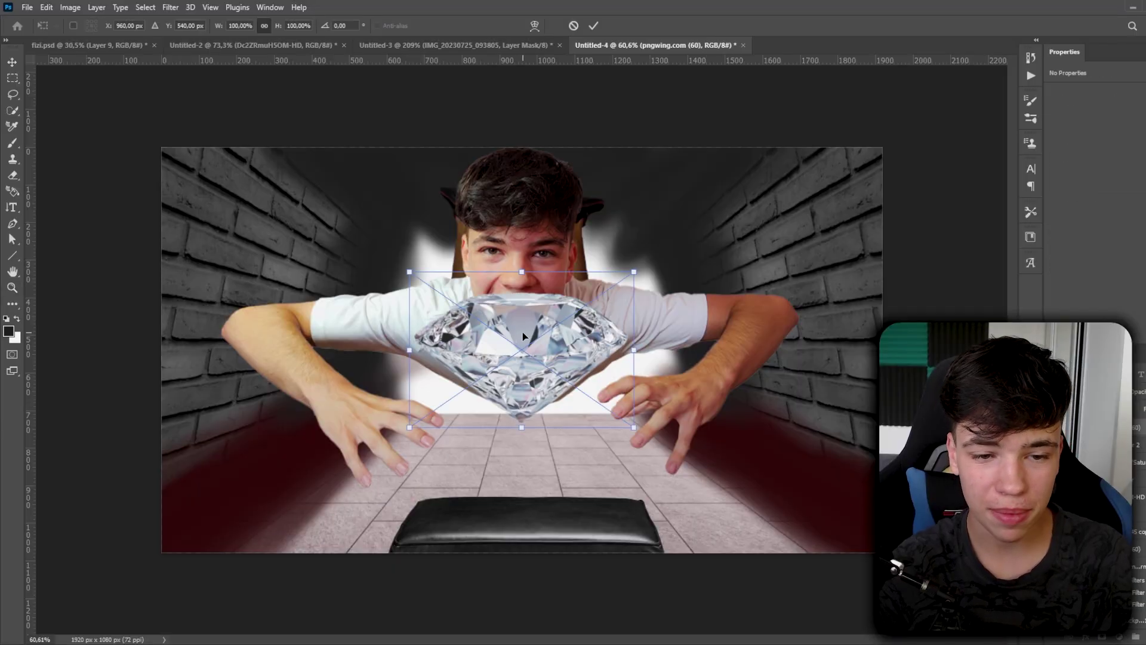
Lower and shrink the diamond above the cube, then rasterize the rope and shift it left
{"action": "left_click_drag", "start_coordinate": [523, 336], "coordinate": [550, 454]}
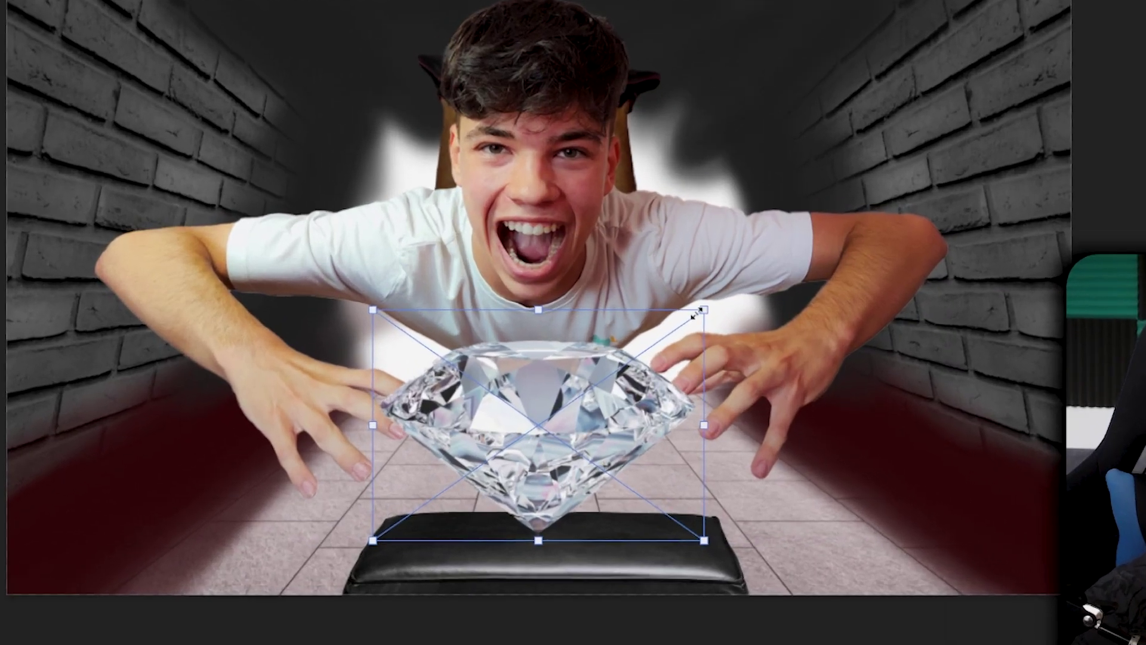
{"action": "mouse_move", "coordinate": [634, 360]}
{"action": "left_mouse_down"}
{"action": "mouse_move", "coordinate": [572, 411]}
{"action": "mouse_move", "coordinate": [660, 422]}
{"action": "left_mouse_up"}
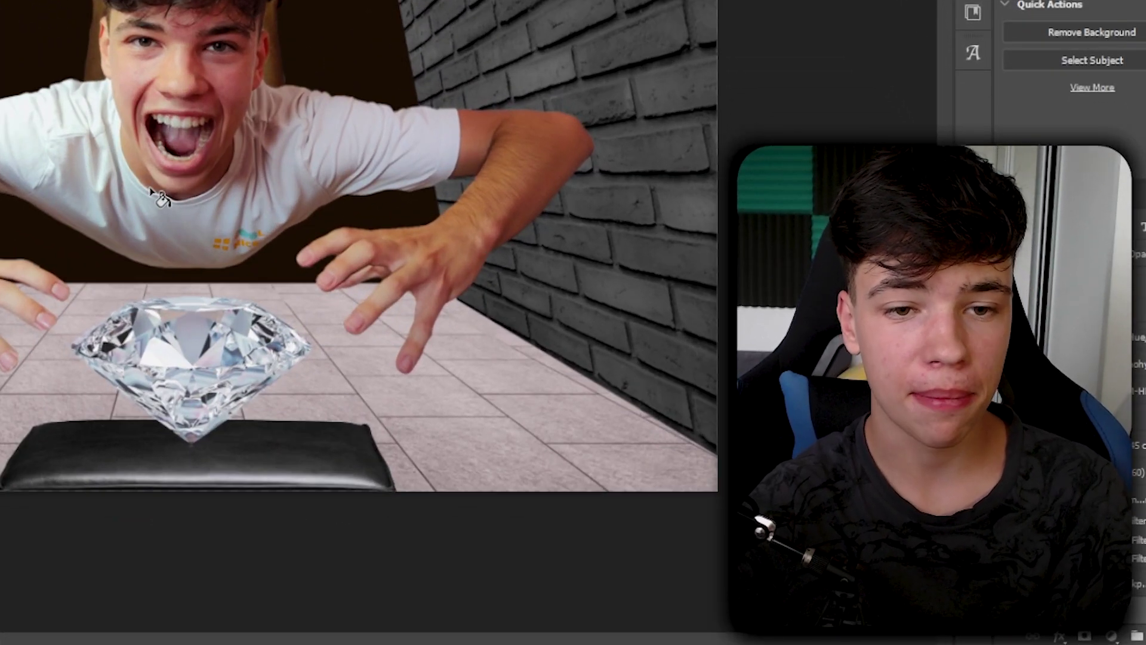
{"action": "scroll", "coordinate": [179, 173], "scroll_direction": "down", "scroll_amount": 2}
{"action": "scroll", "coordinate": [203, 150], "scroll_direction": "down", "scroll_amount": 2}
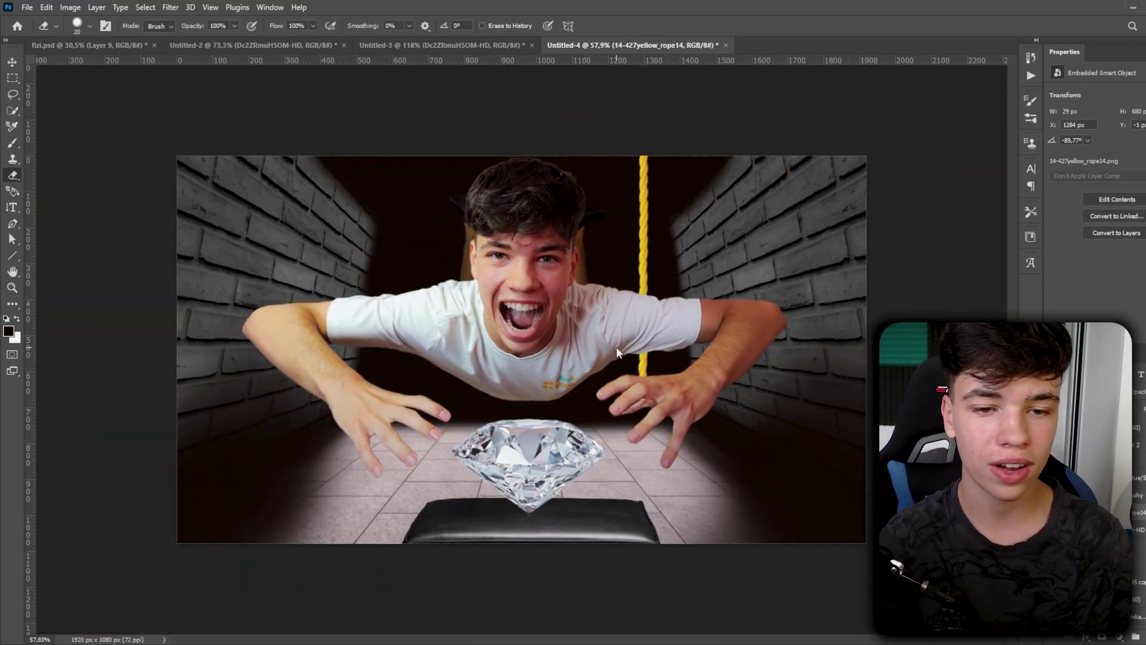
{"action": "left_click", "coordinate": [651, 351]}
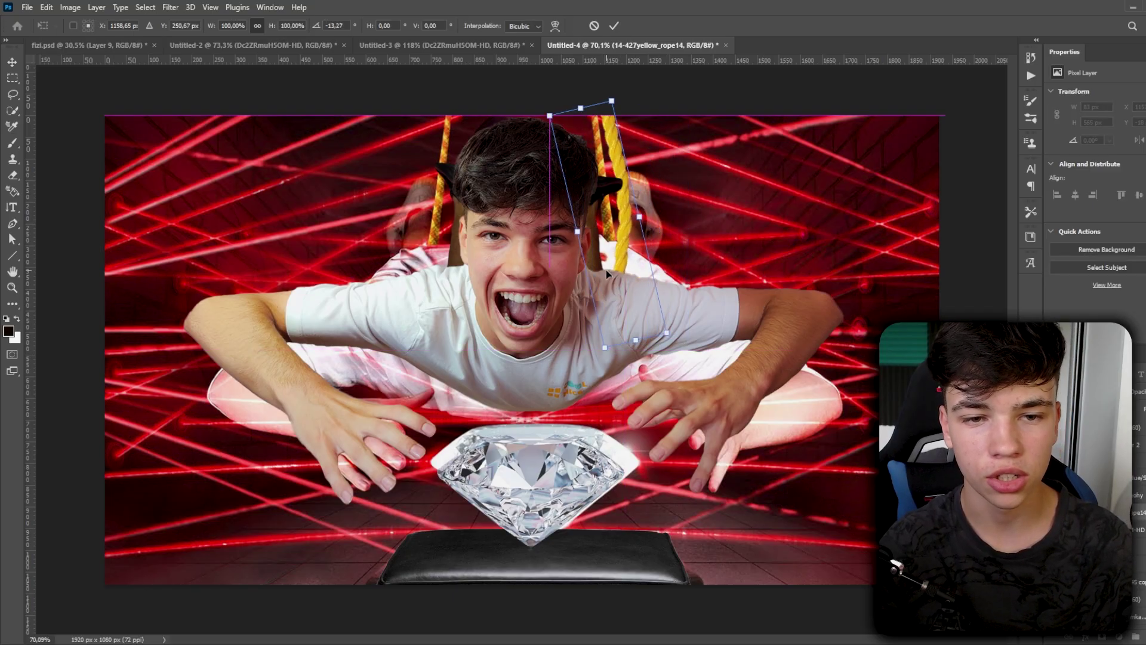
{"action": "left_click_drag", "start_coordinate": [607, 270], "coordinate": [601, 270]}
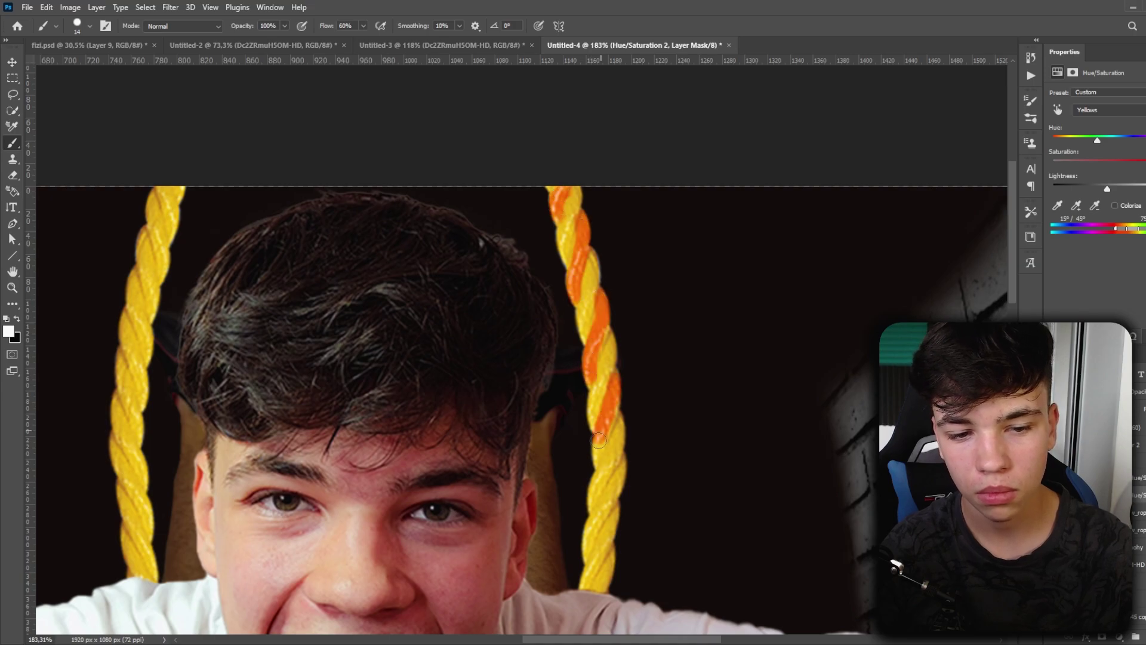
Erase stray hair strands around the edge of the subject's black beanie
{"action": "left_click_drag", "start_coordinate": [590, 602], "coordinate": [898, 552]}
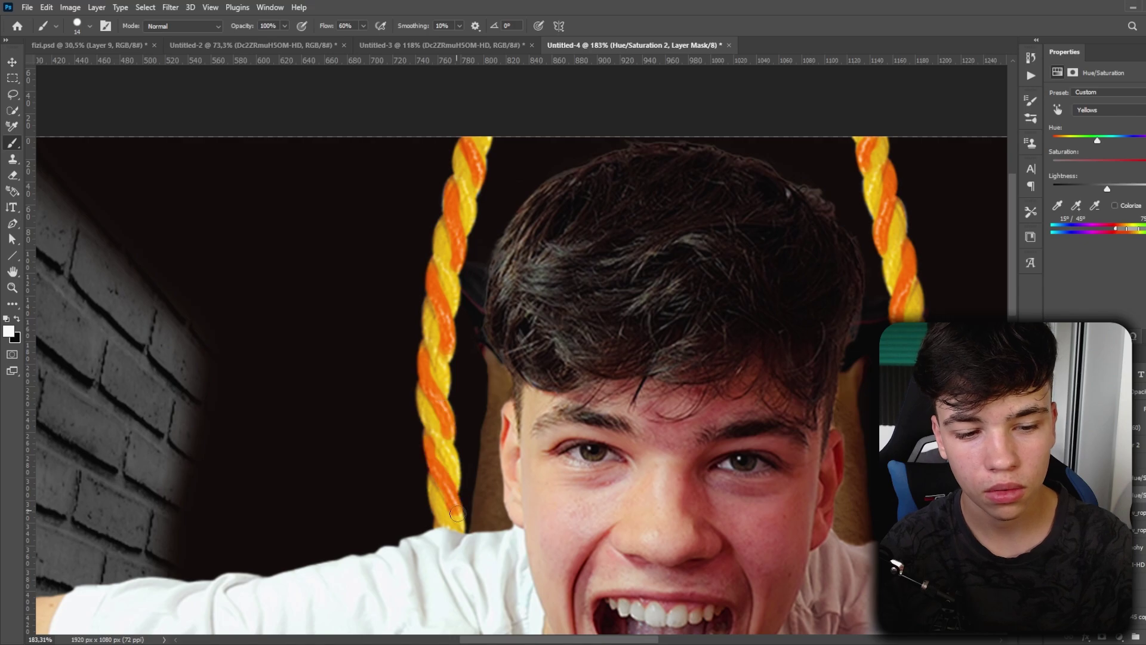
{"action": "key", "text": "z"}
{"action": "left_click", "coordinate": [562, 360], "text": "alt"}
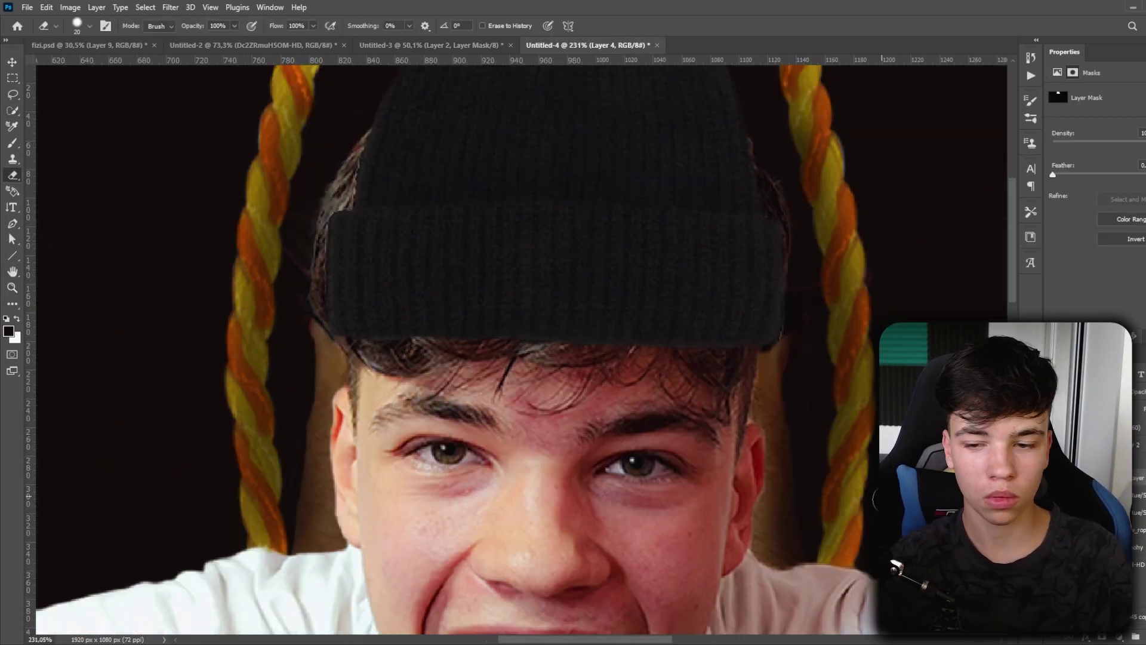
{"action": "left_click_drag", "start_coordinate": [352, 134], "coordinate": [321, 208]}
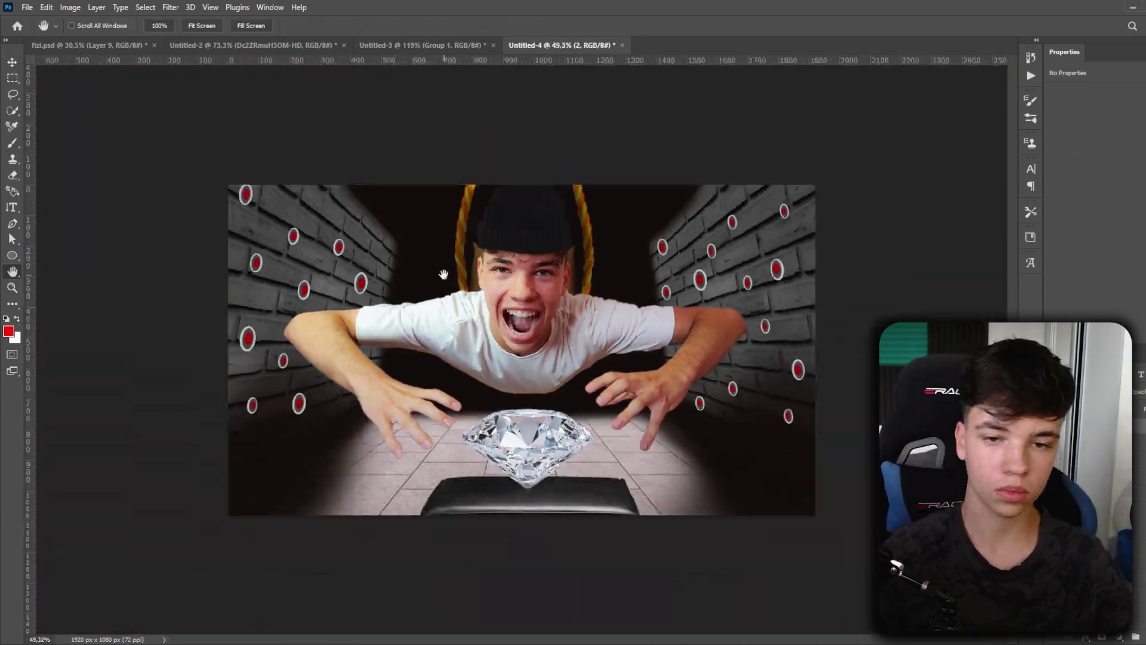
In the laser-corridor document, draw a red laser beam toward the upper right
{"action": "left_click", "coordinate": [456, 48]}
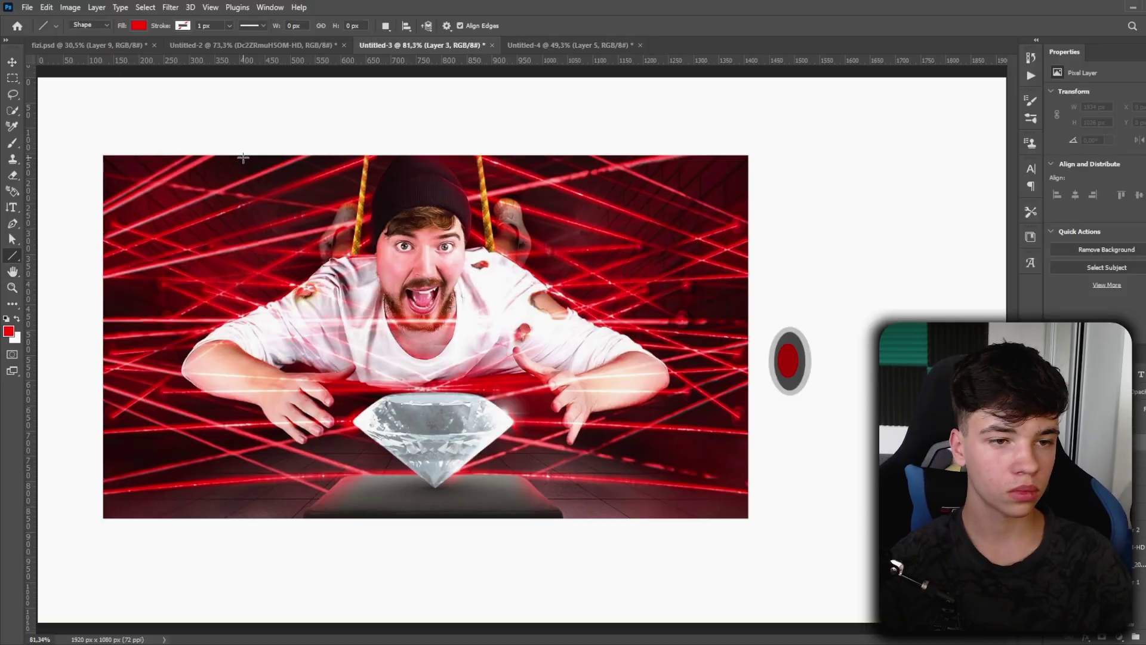
{"action": "left_click_drag", "start_coordinate": [602, 580], "coordinate": [928, 470]}
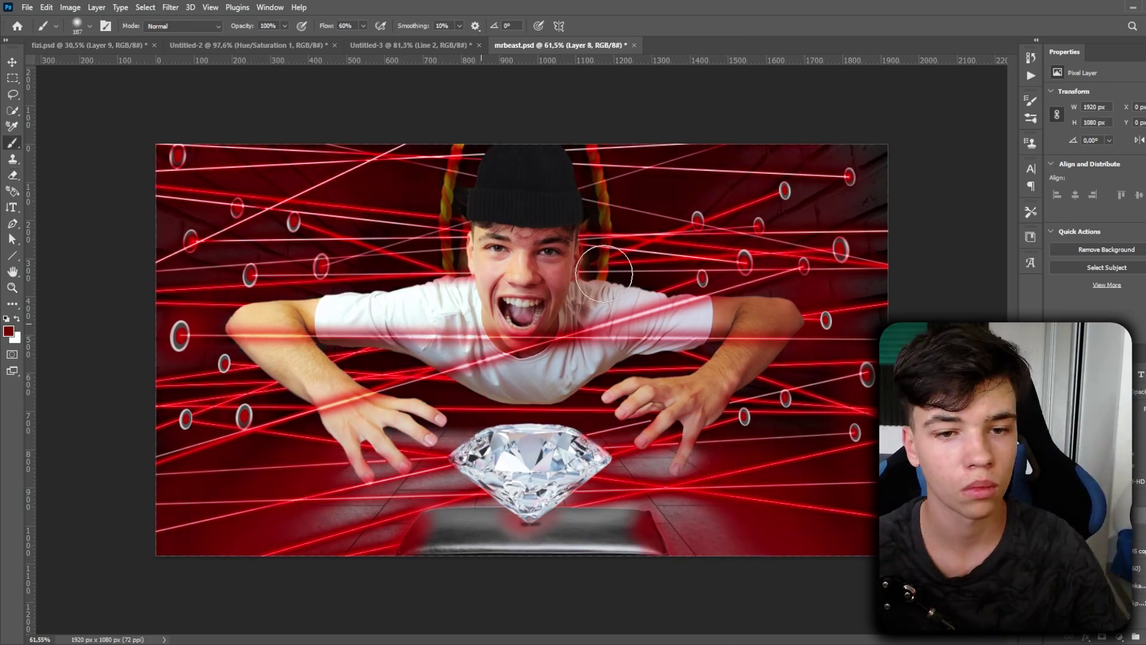
Zoom in on the shirt's burn holes and pick the Brush tool
{"action": "scroll", "coordinate": [537, 334], "scroll_direction": "up", "scroll_amount": 4}
{"action": "scroll", "coordinate": [543, 350], "scroll_direction": "up", "scroll_amount": 3}
{"action": "scroll", "coordinate": [569, 177], "scroll_direction": "down", "scroll_amount": 8}
{"action": "scroll", "coordinate": [568, 177], "scroll_direction": "up", "scroll_amount": 5}
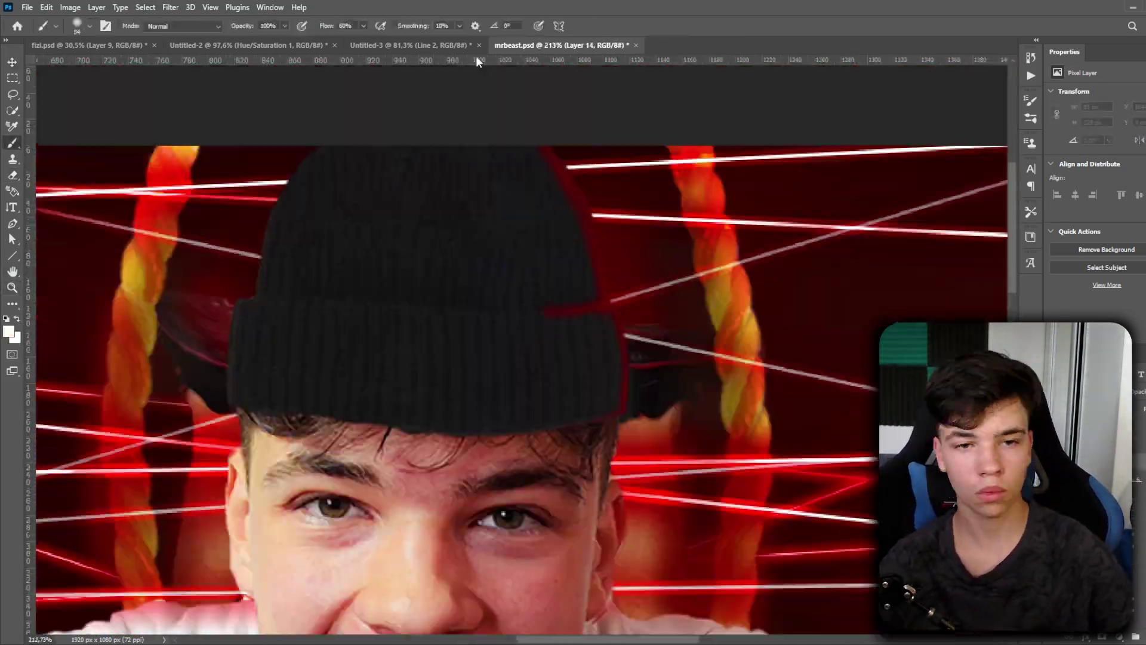
{"action": "scroll", "coordinate": [569, 177], "scroll_direction": "up", "scroll_amount": 2}
{"action": "scroll", "coordinate": [597, 298], "scroll_direction": "down", "scroll_amount": 5}
{"action": "scroll", "coordinate": [716, 418], "scroll_direction": "up", "scroll_amount": 2}
{"action": "key", "text": "b"}
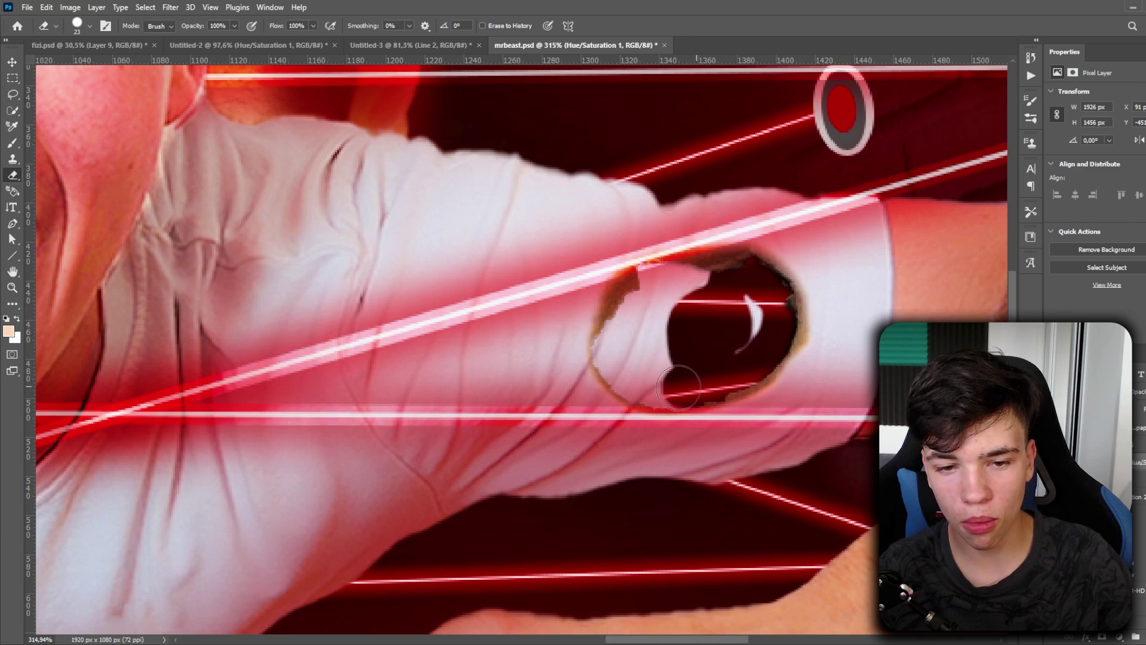
Erase the white flap inside the sleeve hole and sample the skin colour
{"action": "left_click_drag", "start_coordinate": [742, 328], "coordinate": [621, 334]}
{"action": "key", "text": "i"}
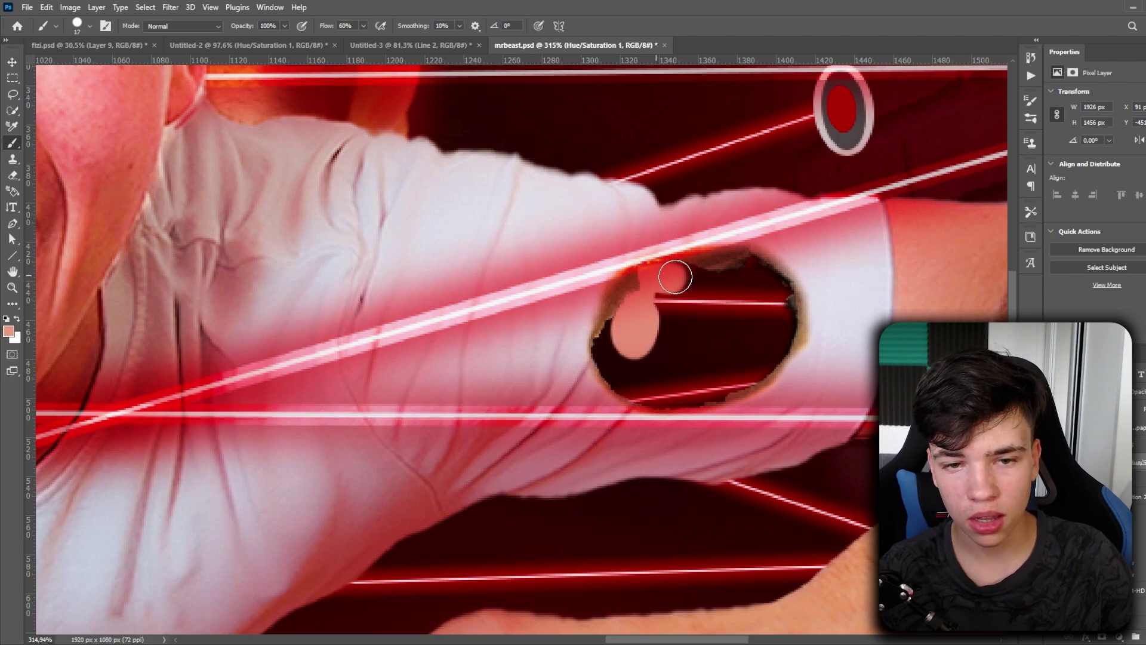
{"action": "key", "text": "z"}
{"action": "scroll", "coordinate": [755, 272], "scroll_direction": "down", "scroll_amount": 5}
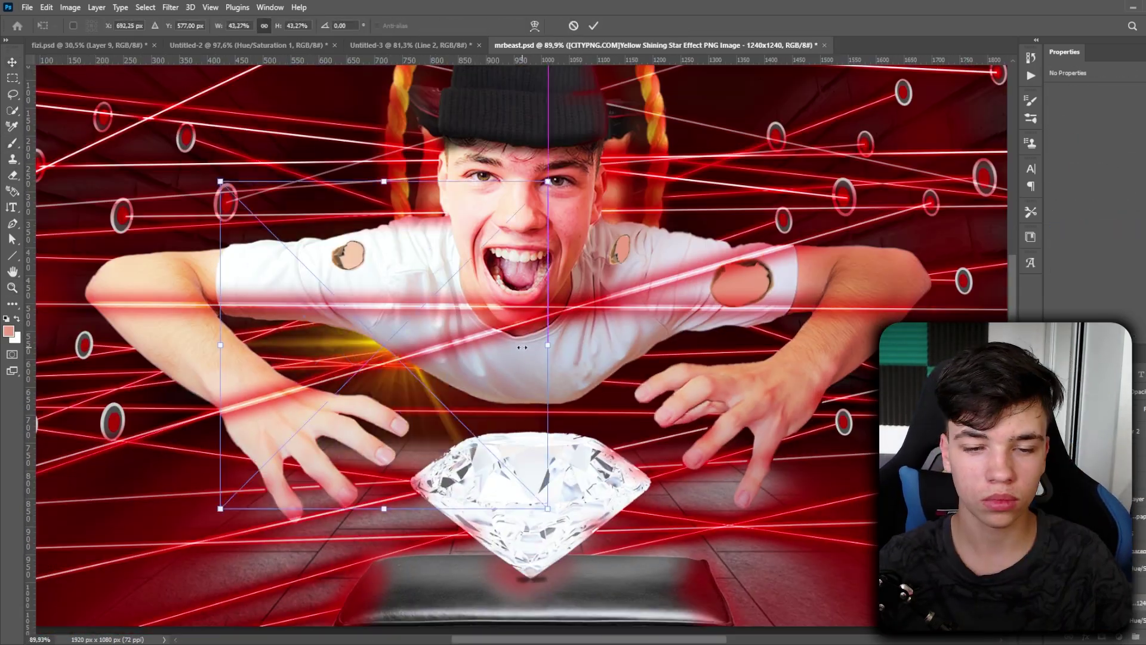
Commit the star sparkle's placement on the diamond edge and switch to the Eraser to tidy it
{"action": "key", "text": "Return"}
{"action": "key", "text": "e"}
{"action": "scroll", "coordinate": [568, 389], "scroll_direction": "up", "scroll_amount": 3}
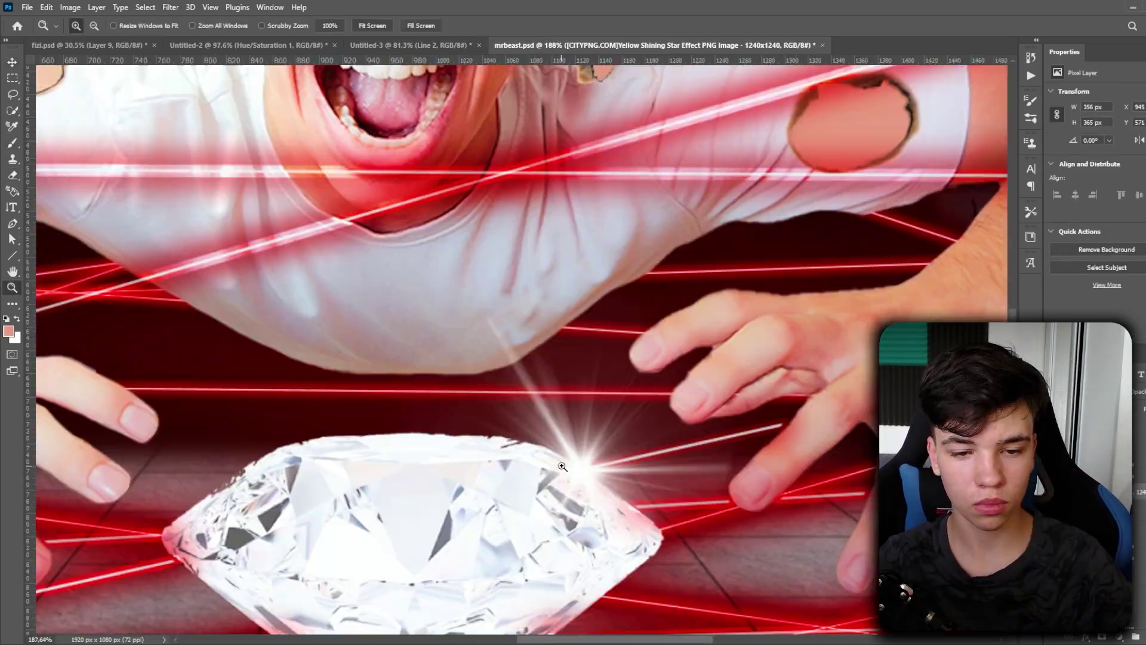